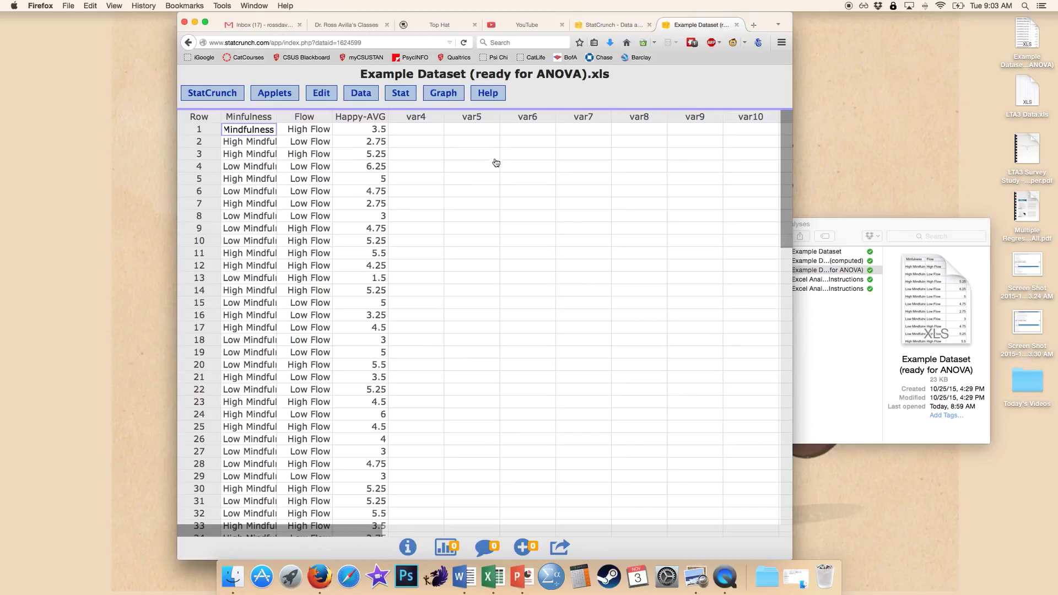
Start a Two Way ANOVA on the dataset with Happy-AVG as the response column
{"action": "left_click", "coordinate": [405, 97]}
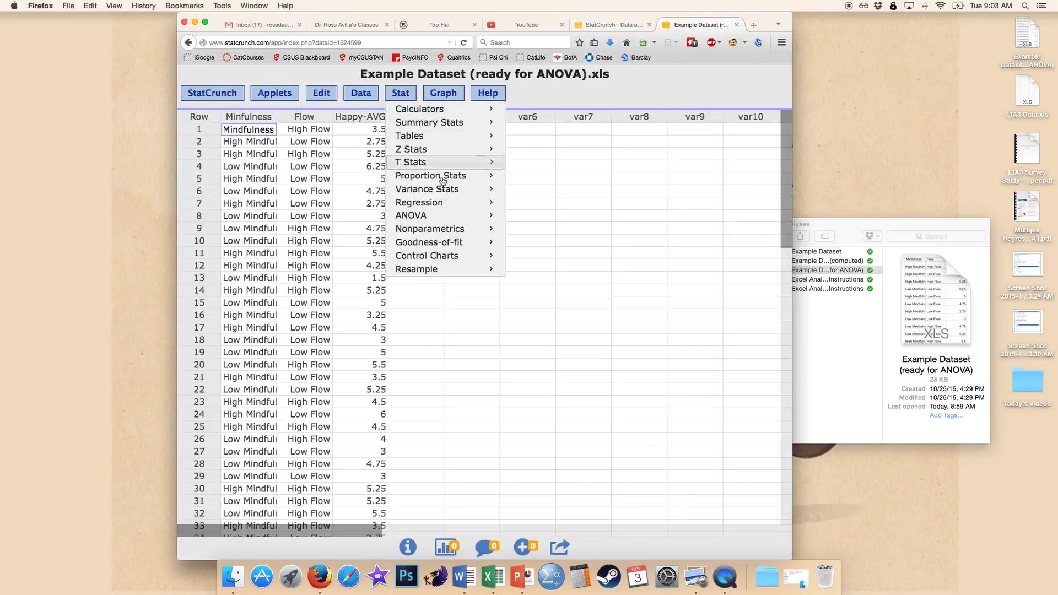
{"action": "mouse_move", "coordinate": [467, 223]}
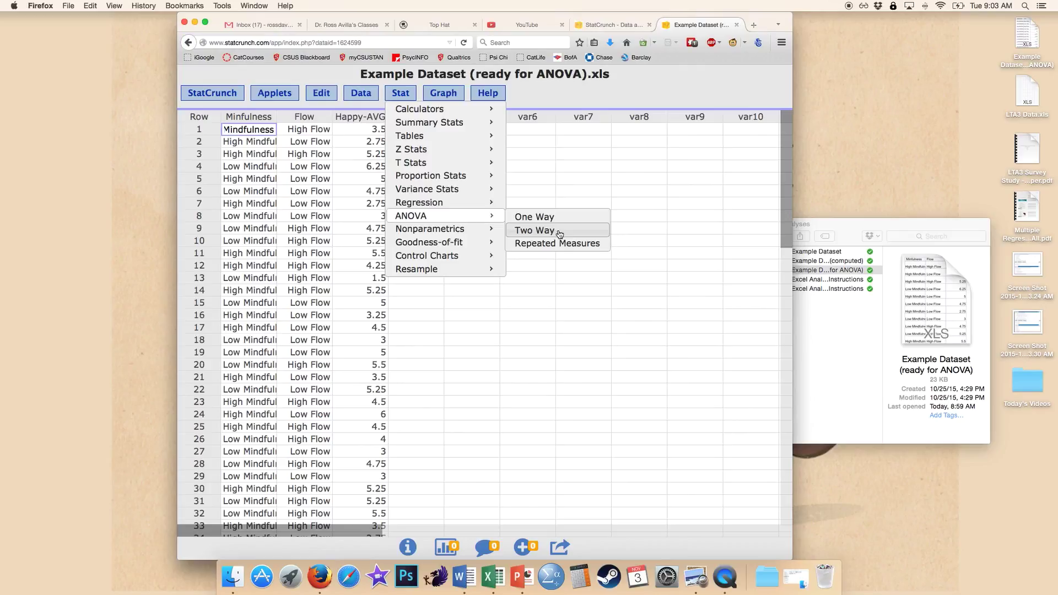
{"action": "left_click", "coordinate": [560, 235]}
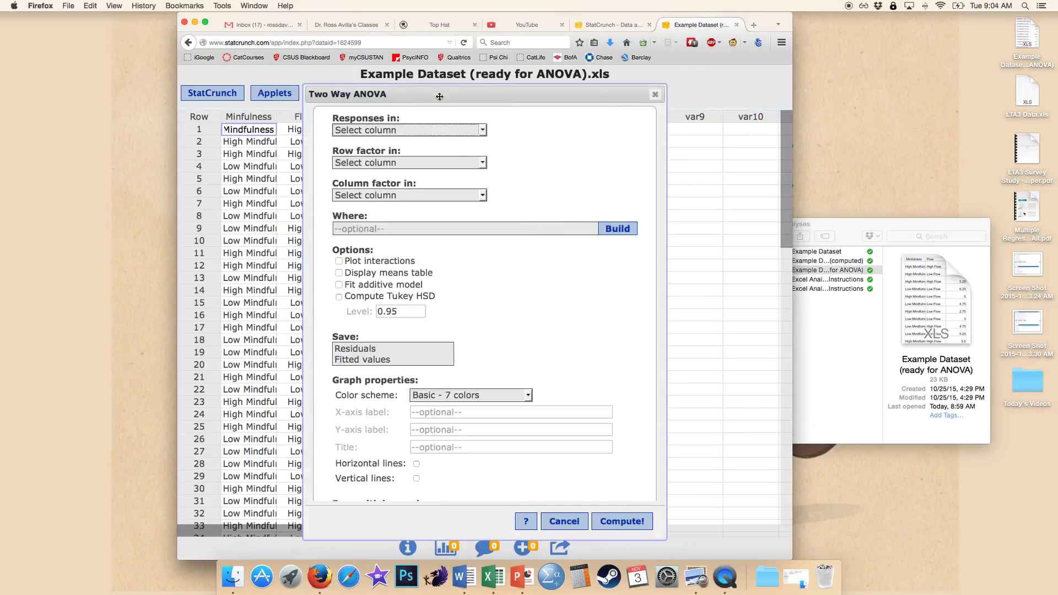
{"action": "left_click_drag", "start_coordinate": [523, 92], "coordinate": [622, 87]}
{"action": "left_click", "coordinate": [519, 124]}
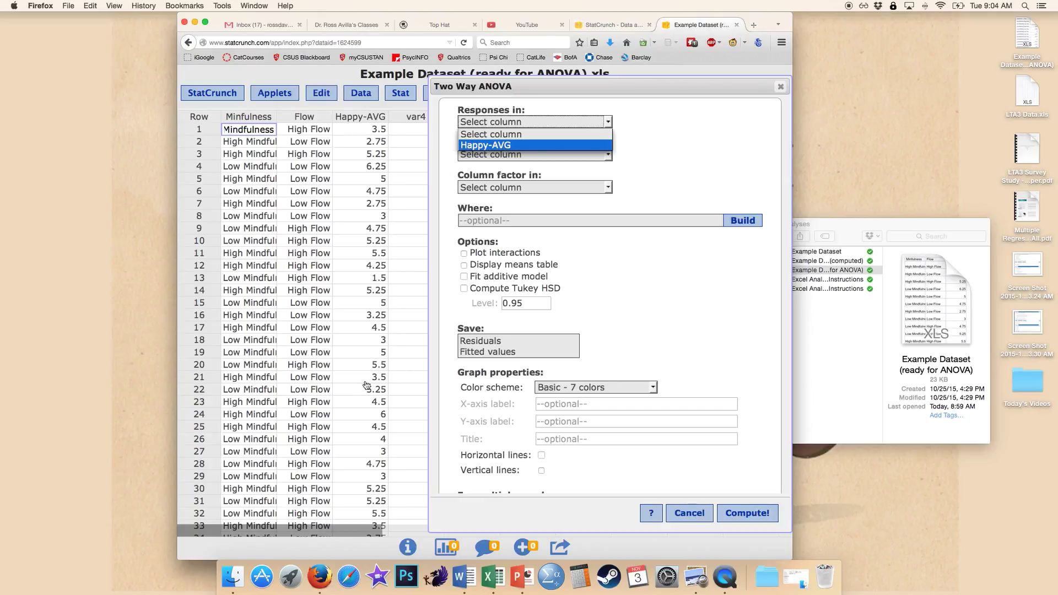
{"action": "left_click", "coordinate": [503, 145]}
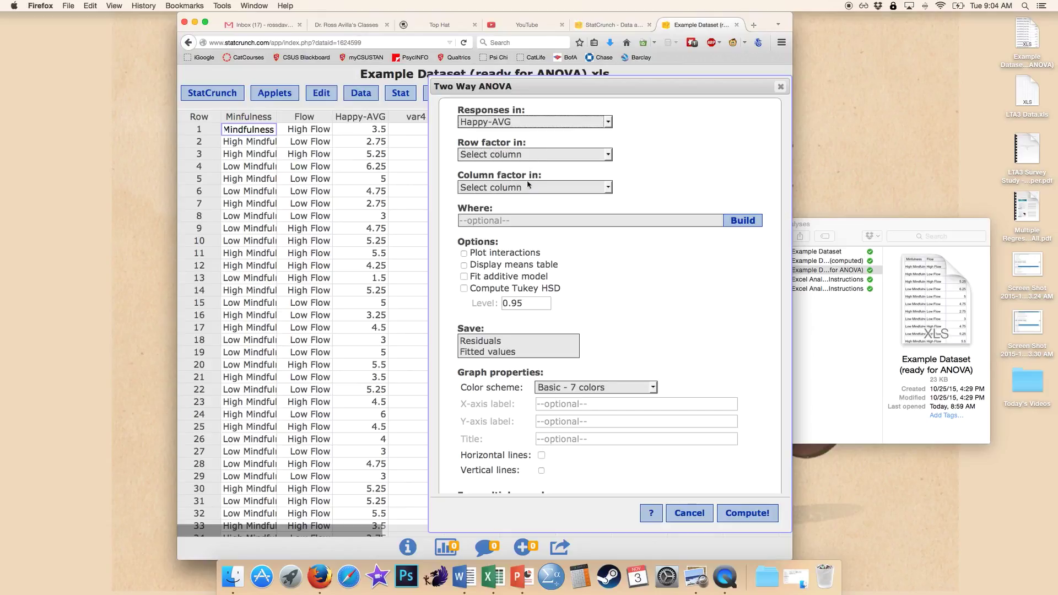
Use Minfulness as the row factor and Flow as the column factor of the ANOVA
{"action": "left_click", "coordinate": [543, 155]}
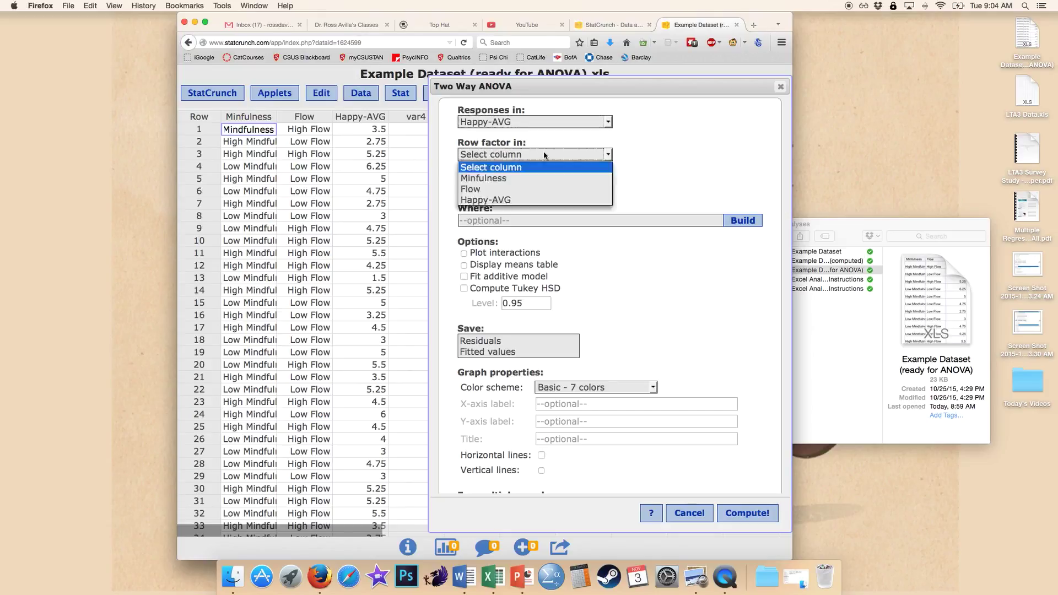
{"action": "left_click", "coordinate": [490, 179]}
{"action": "left_click", "coordinate": [511, 188]}
{"action": "left_click", "coordinate": [514, 220]}
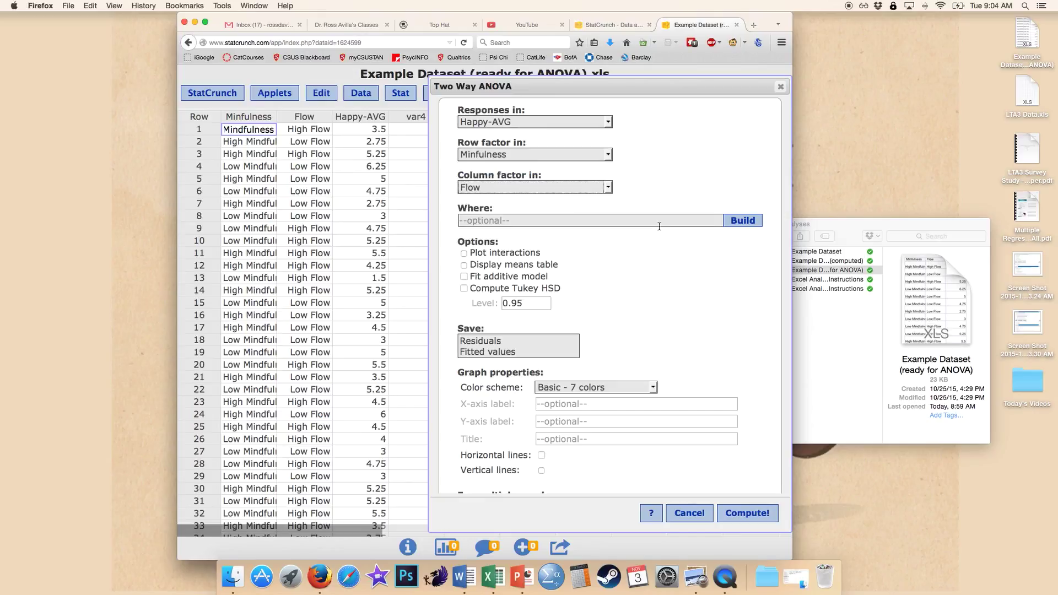
Enable Plot interactions and Display means table, and compute the two-way ANOVA
{"action": "left_click", "coordinate": [464, 254]}
{"action": "scroll", "coordinate": [465, 262], "scroll_direction": "down", "scroll_amount": 1}
{"action": "left_click", "coordinate": [465, 264]}
{"action": "scroll", "coordinate": [645, 256], "scroll_direction": "up", "scroll_amount": 1}
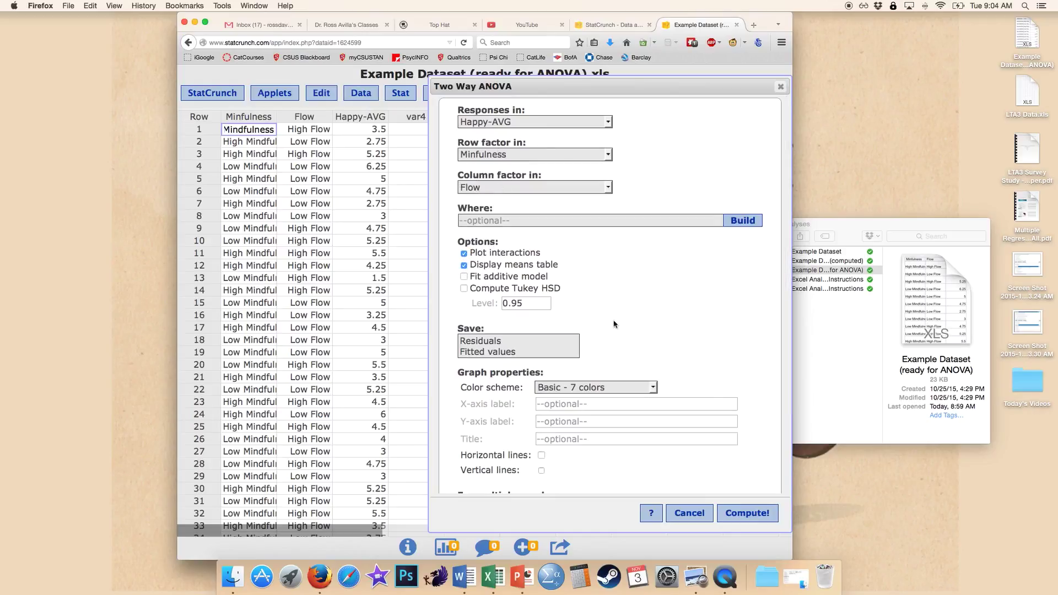
{"action": "left_click", "coordinate": [761, 513]}
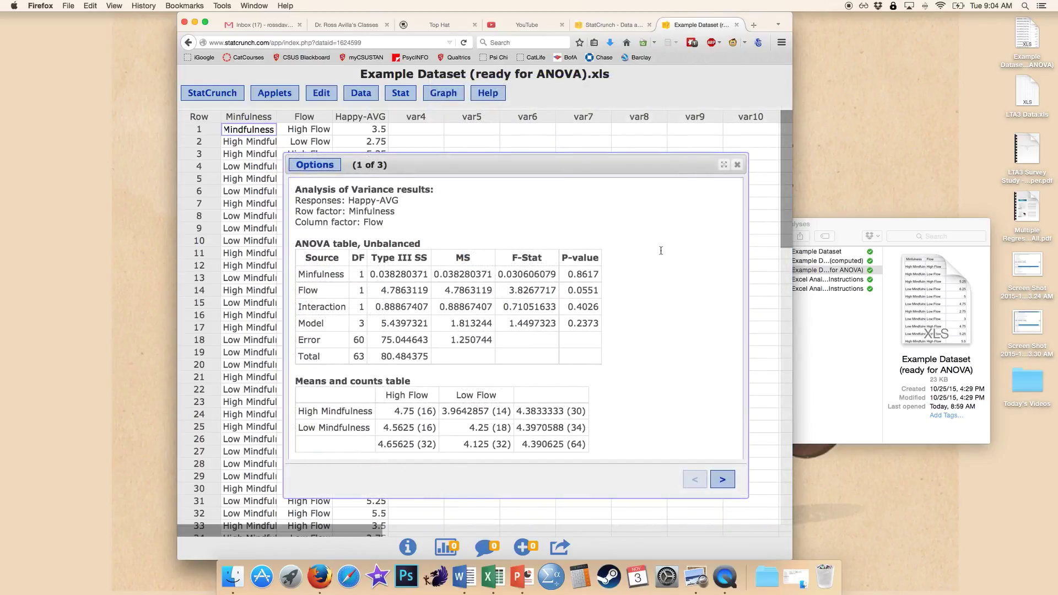
Look through the result pages up to the last interaction plot and return to the ANOVA table
{"action": "left_click_drag", "start_coordinate": [639, 175], "coordinate": [633, 138]}
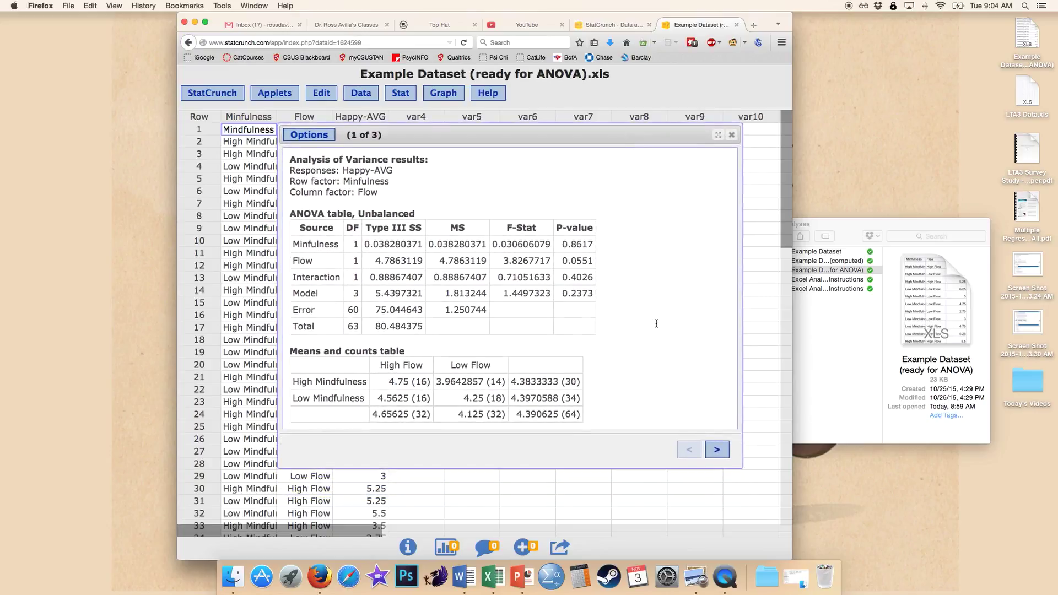
{"action": "left_click", "coordinate": [726, 452]}
{"action": "left_click", "coordinate": [725, 452]}
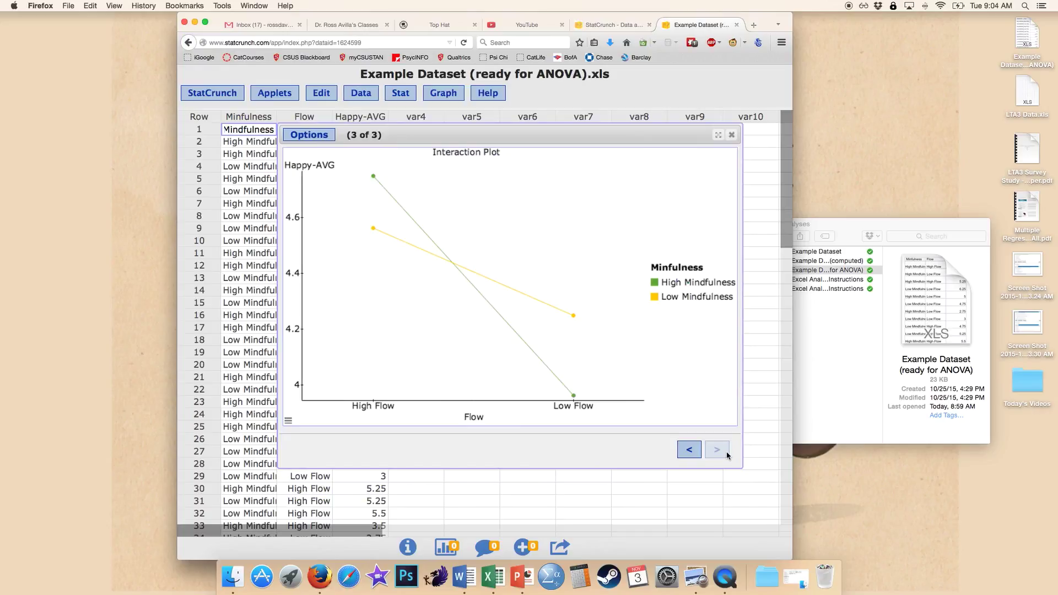
{"action": "left_click", "coordinate": [691, 453]}
{"action": "left_click", "coordinate": [691, 453]}
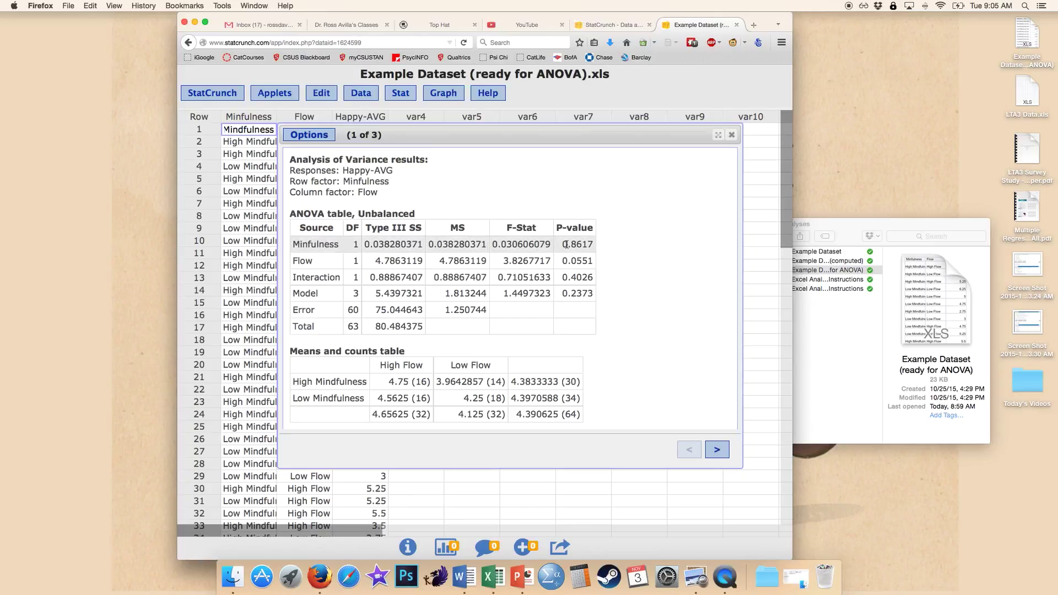
Examine the p-values of the Minfulness, Flow and Interaction rows in the ANOVA table
{"action": "mouse_move", "coordinate": [571, 245]}
{"action": "left_mouse_down"}
{"action": "mouse_move", "coordinate": [586, 258]}
{"action": "mouse_move", "coordinate": [583, 248]}
{"action": "left_mouse_up"}
{"action": "left_click_drag", "start_coordinate": [292, 245], "coordinate": [339, 245]}
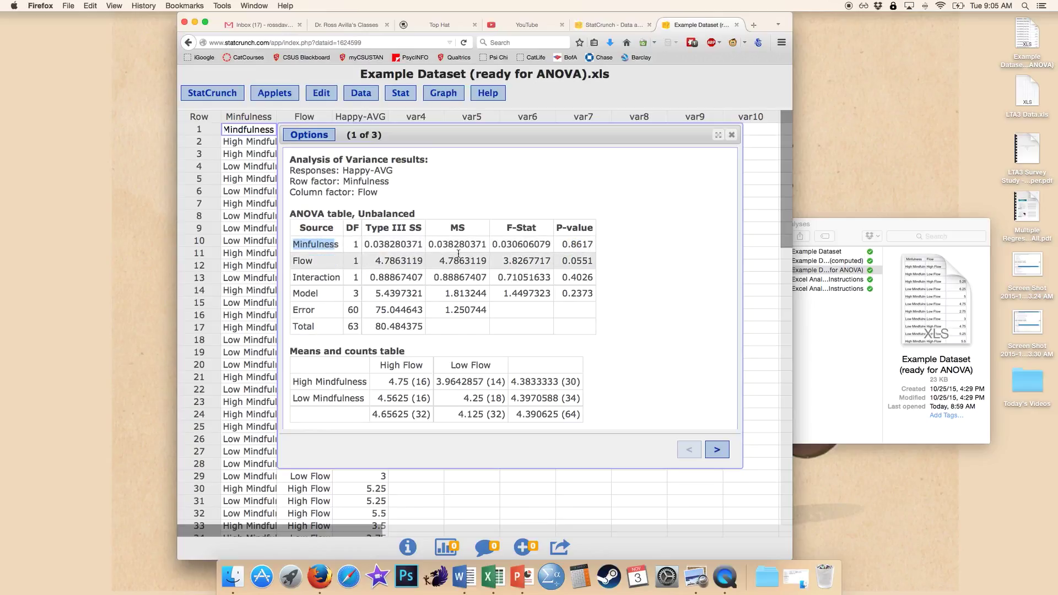
{"action": "left_click_drag", "start_coordinate": [561, 261], "coordinate": [591, 266]}
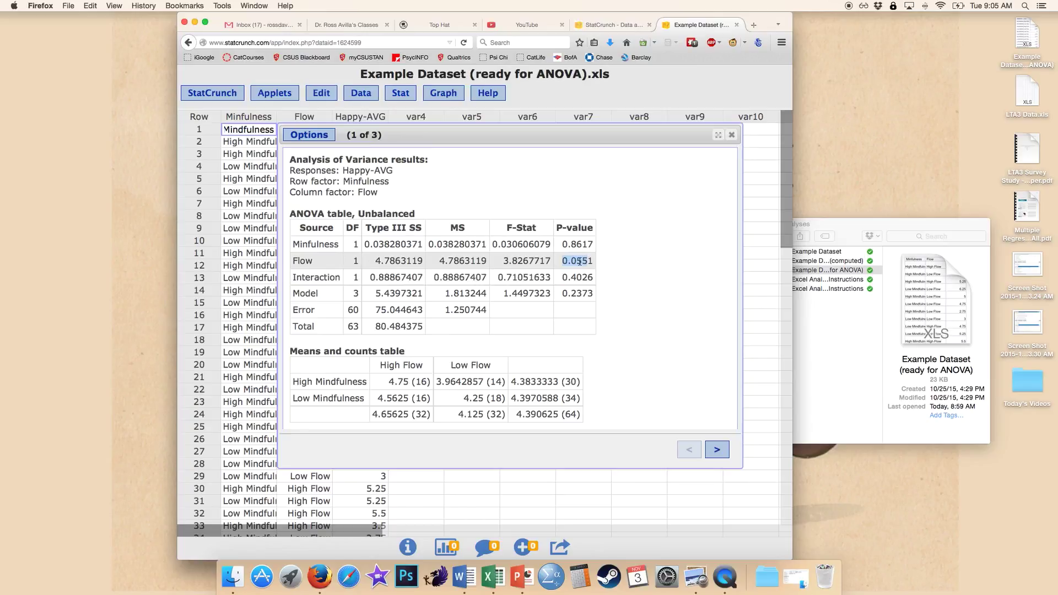
{"action": "left_click_drag", "start_coordinate": [313, 261], "coordinate": [600, 271]}
{"action": "left_click", "coordinate": [307, 263]}
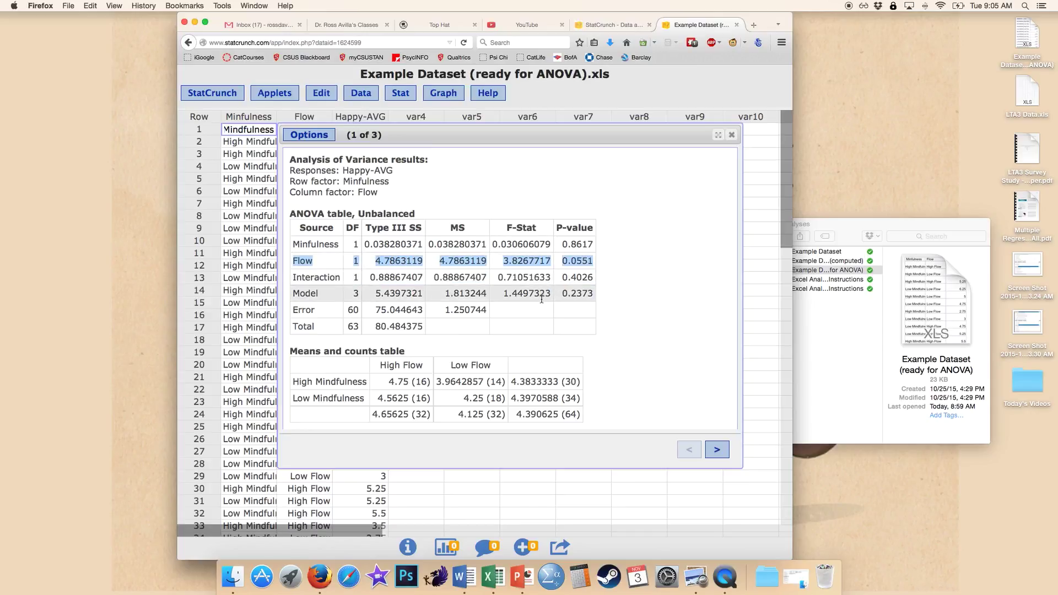
{"action": "left_click_drag", "start_coordinate": [293, 277], "coordinate": [594, 278]}
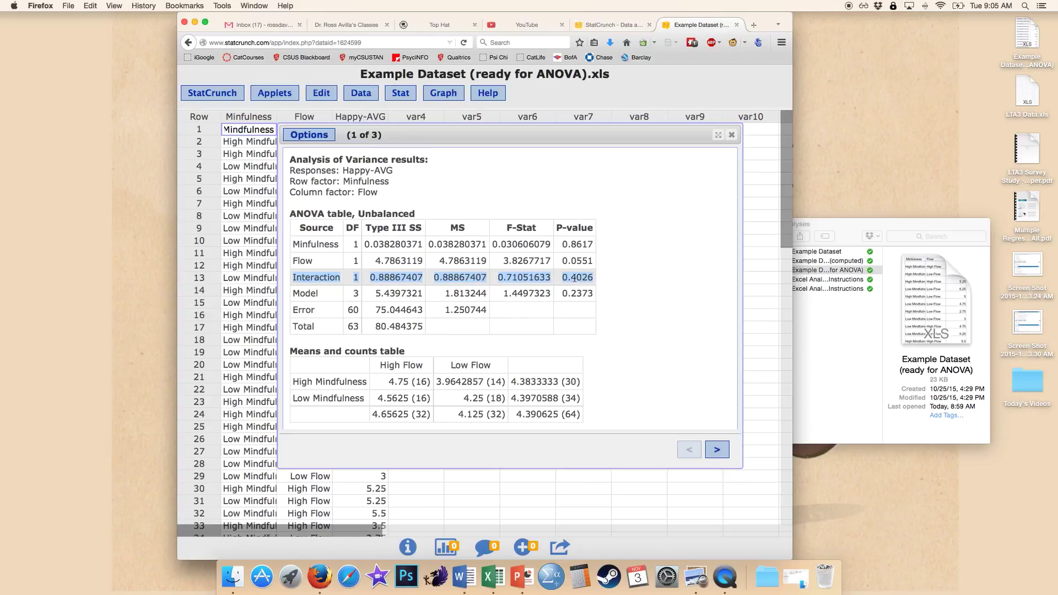
{"action": "left_click_drag", "start_coordinate": [571, 277], "coordinate": [585, 277]}
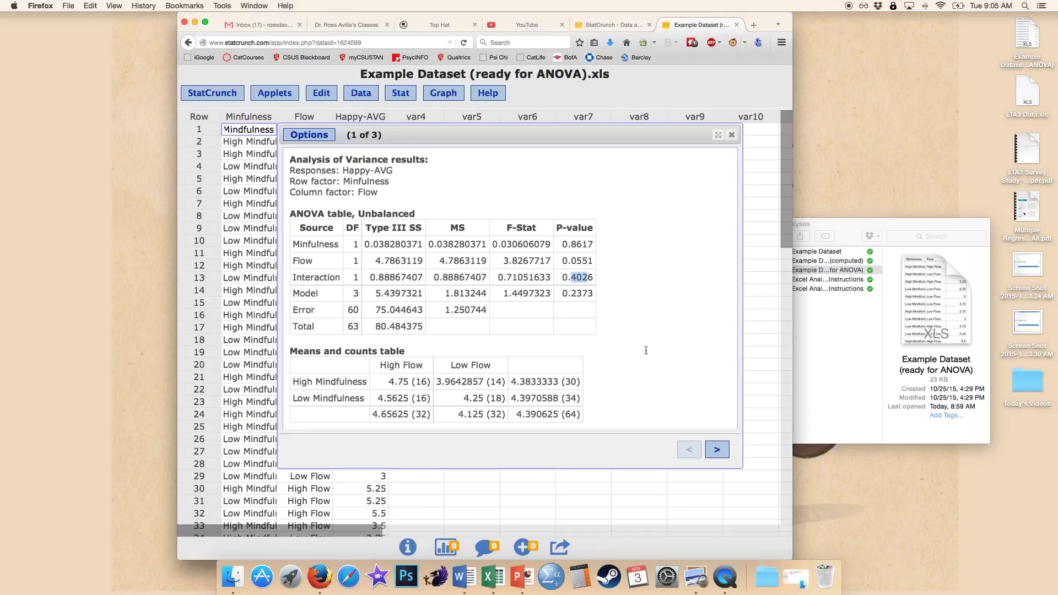
Review both interaction plots, one by Minfulness and one by Flow, and compare them with the Interaction p-value
{"action": "left_click", "coordinate": [714, 449]}
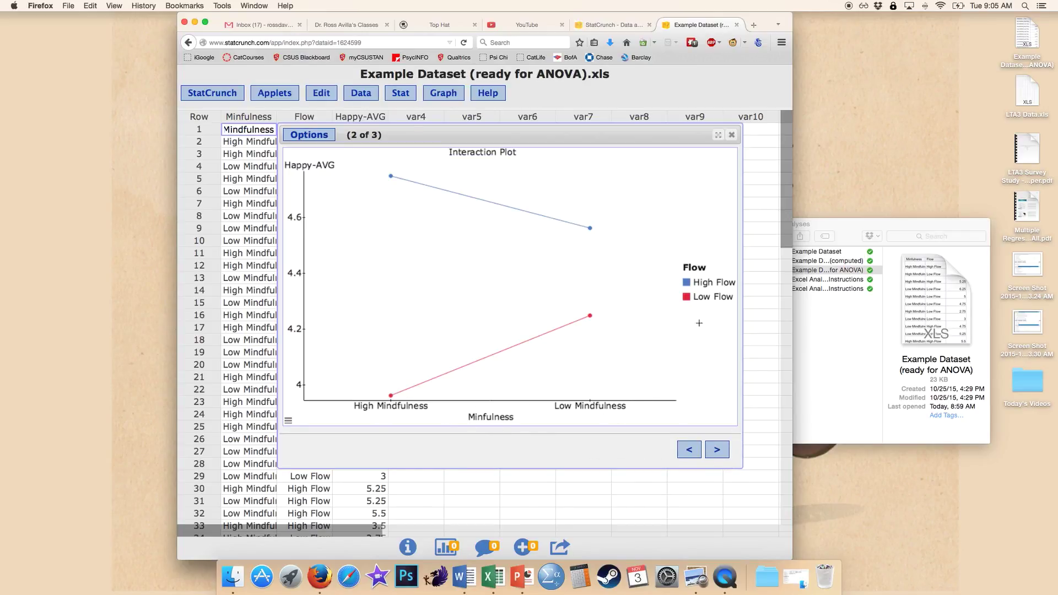
{"action": "left_click", "coordinate": [723, 450]}
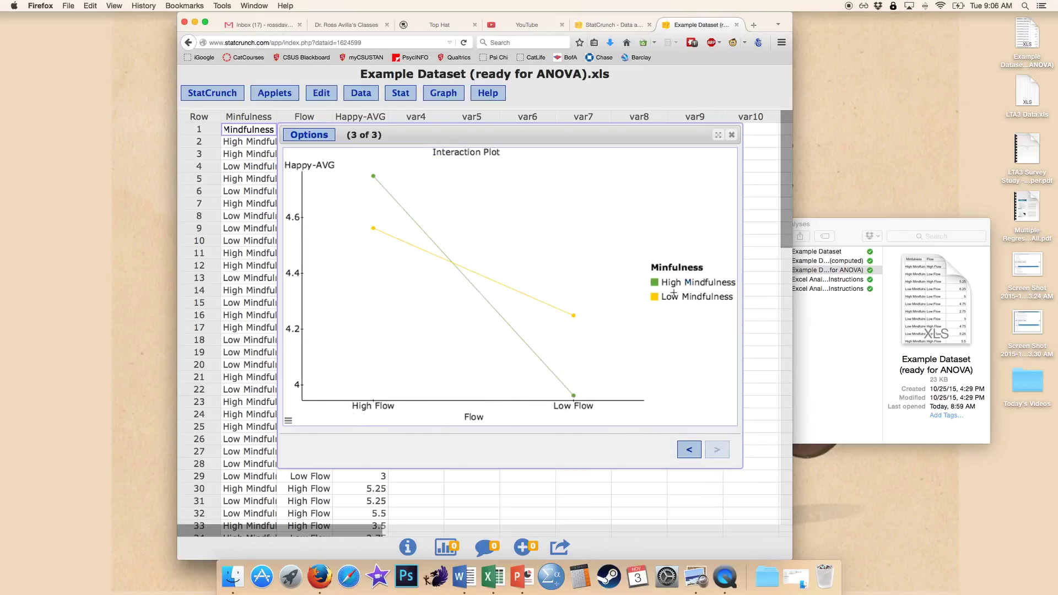
{"action": "left_click", "coordinate": [688, 450]}
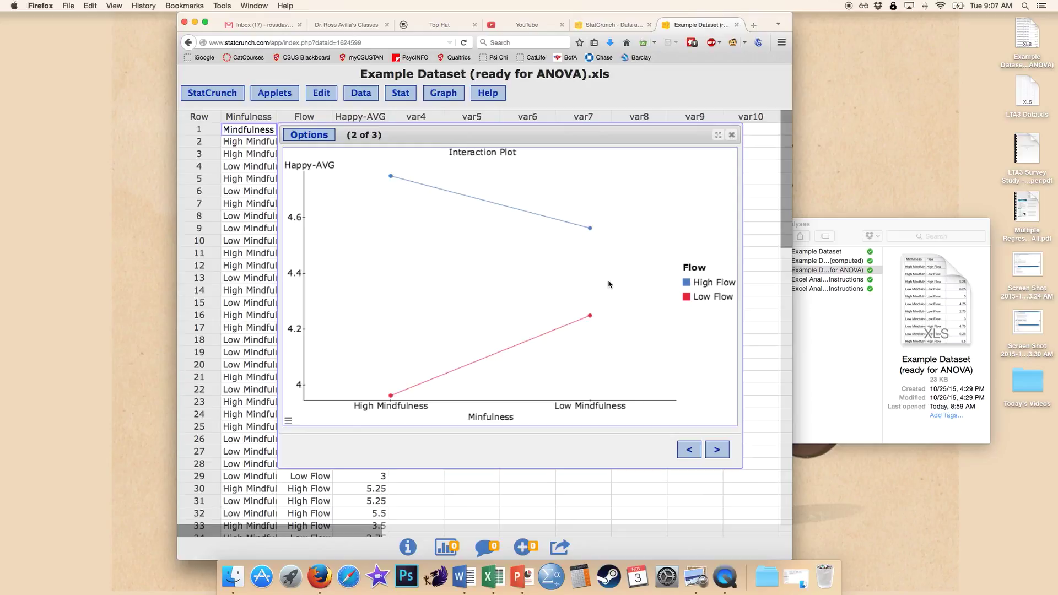
{"action": "left_click", "coordinate": [689, 450]}
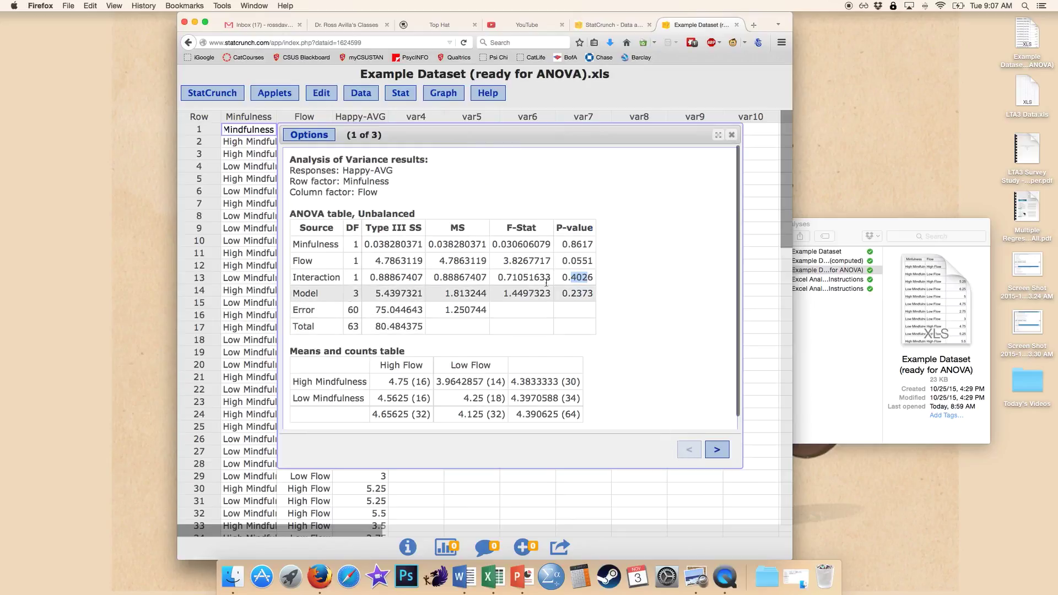
{"action": "left_click", "coordinate": [572, 282]}
{"action": "left_click_drag", "start_coordinate": [572, 278], "coordinate": [581, 278]}
{"action": "left_click_drag", "start_coordinate": [548, 141], "coordinate": [597, 157]}
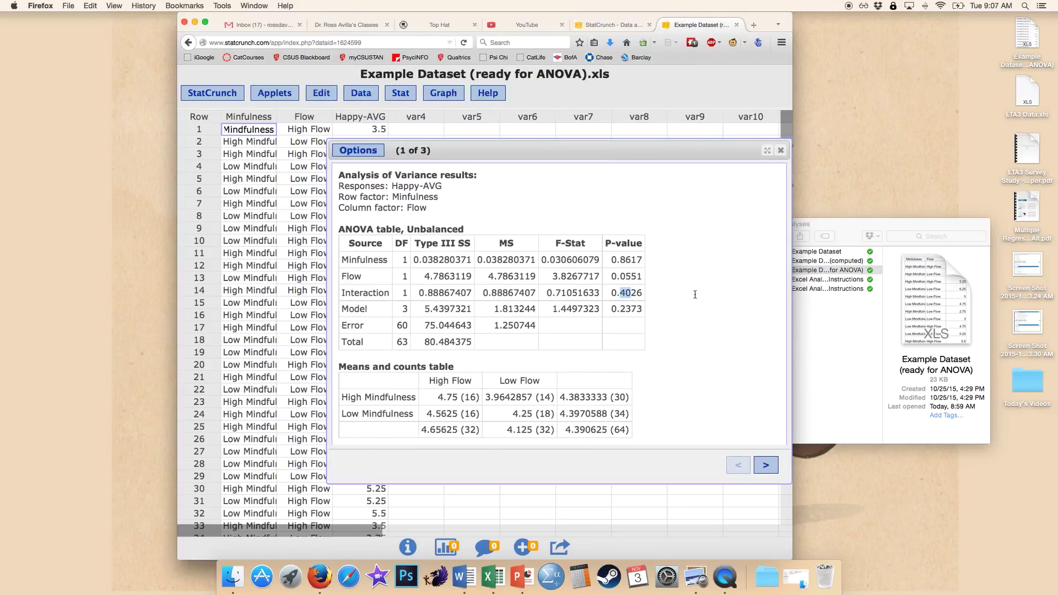
Examine the cell means and counts of the High Mindfulness row and the row means in the means and counts table
{"action": "left_click_drag", "start_coordinate": [438, 401], "coordinate": [475, 407]}
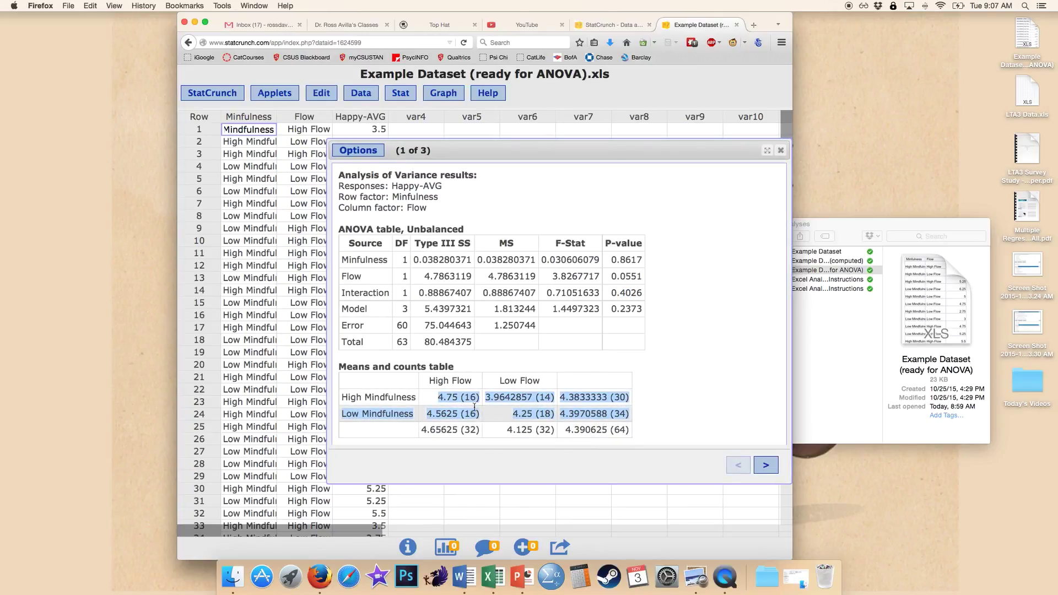
{"action": "left_click", "coordinate": [461, 400]}
{"action": "double_click", "coordinate": [446, 397]}
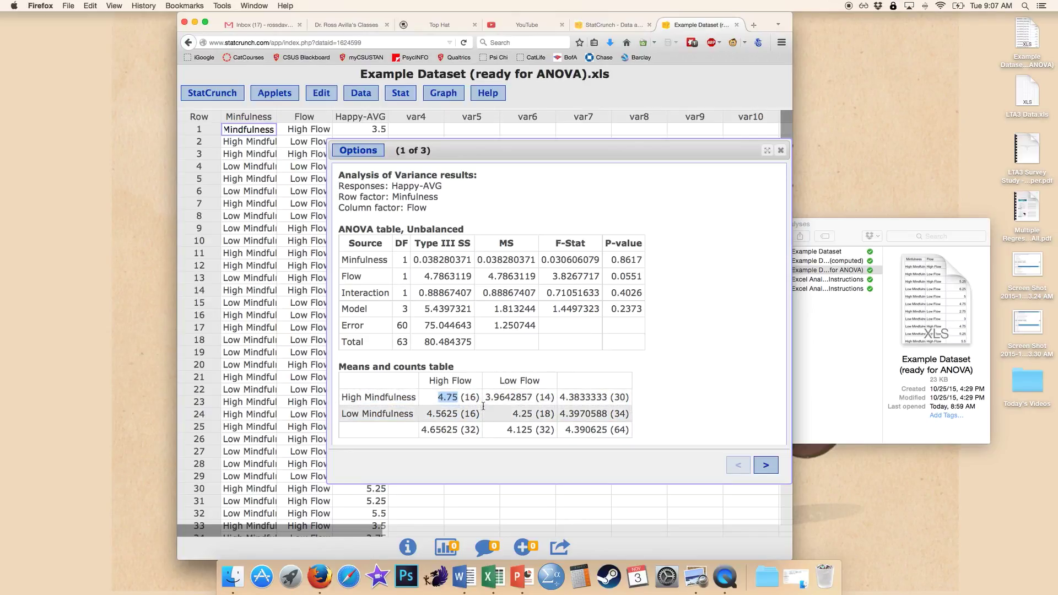
{"action": "left_click_drag", "start_coordinate": [485, 400], "coordinate": [511, 399]}
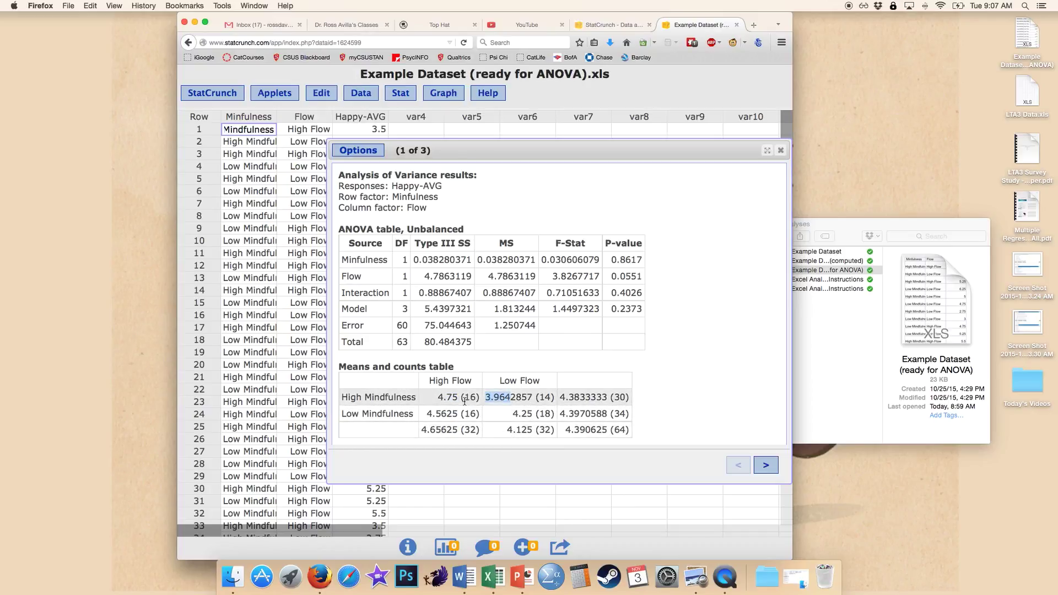
{"action": "left_click_drag", "start_coordinate": [461, 398], "coordinate": [554, 397]}
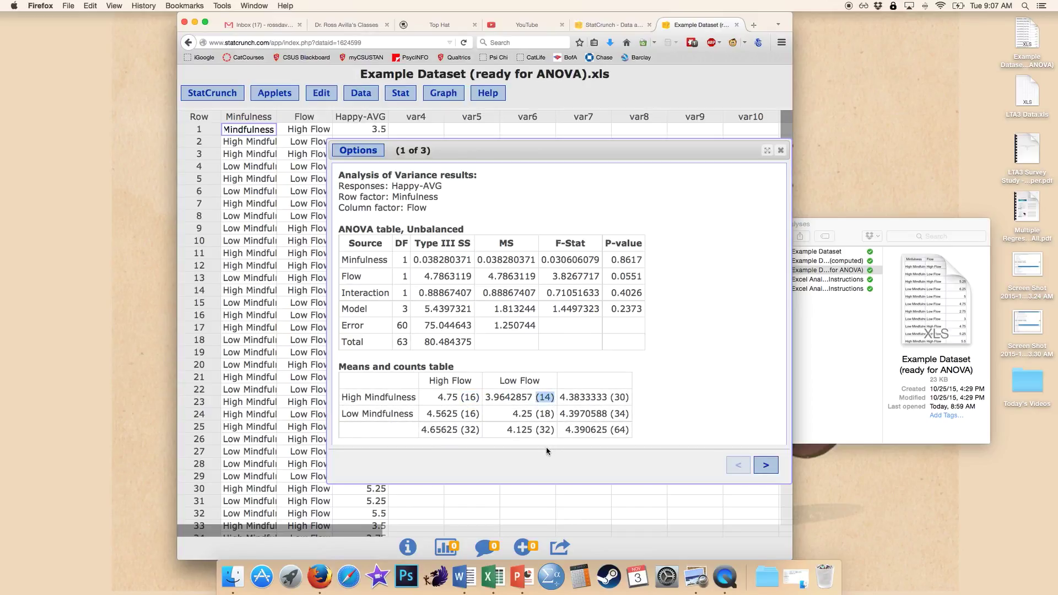
{"action": "left_click_drag", "start_coordinate": [569, 397], "coordinate": [607, 413]}
{"action": "left_click", "coordinate": [573, 399]}
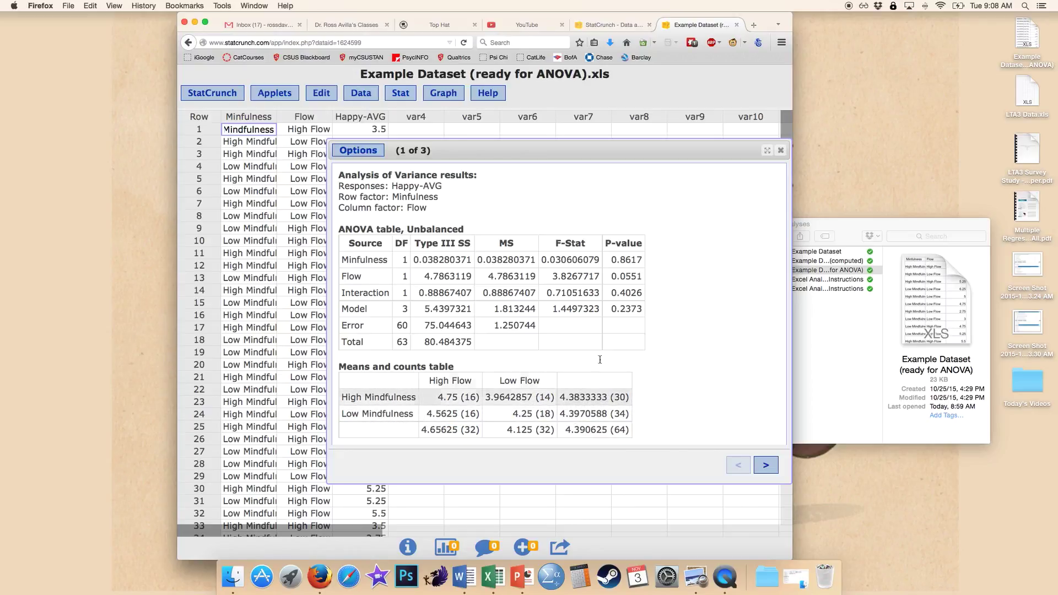
Compare the Minfulness and Flow p-values with the High Flow, Low Flow and overall means and the total count
{"action": "left_click_drag", "start_coordinate": [611, 259], "coordinate": [631, 260]}
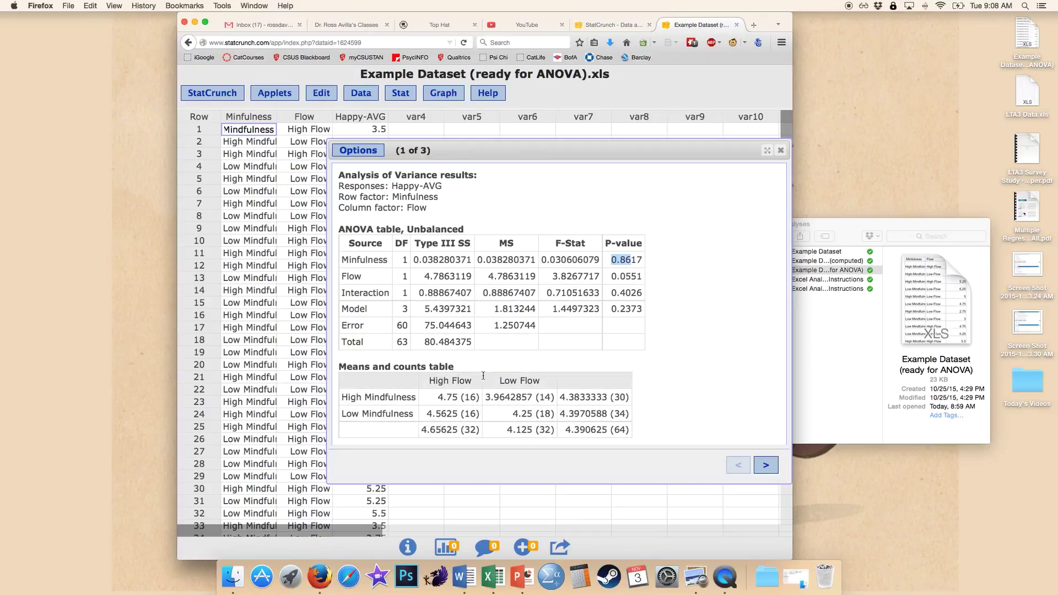
{"action": "left_click_drag", "start_coordinate": [420, 431], "coordinate": [438, 431]}
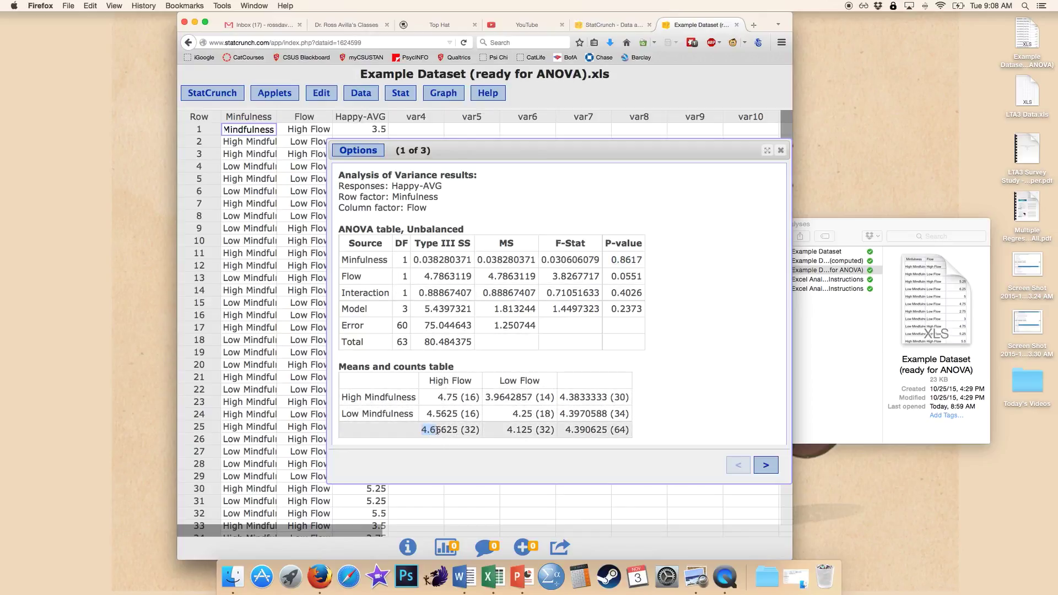
{"action": "left_click_drag", "start_coordinate": [506, 430], "coordinate": [521, 429]}
{"action": "left_click_drag", "start_coordinate": [610, 275], "coordinate": [636, 274]}
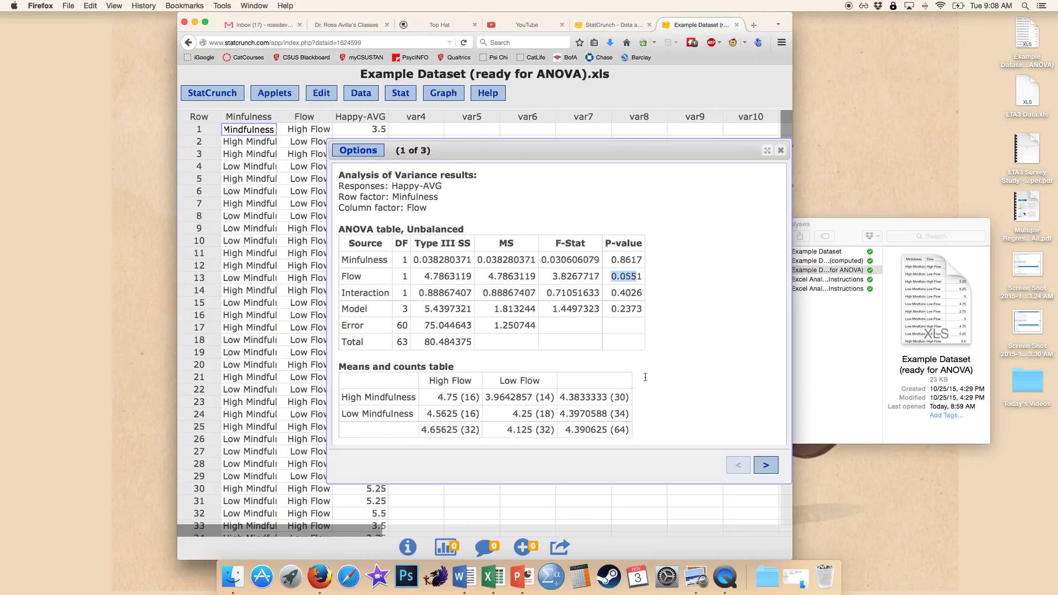
{"action": "left_click_drag", "start_coordinate": [421, 431], "coordinate": [546, 430]}
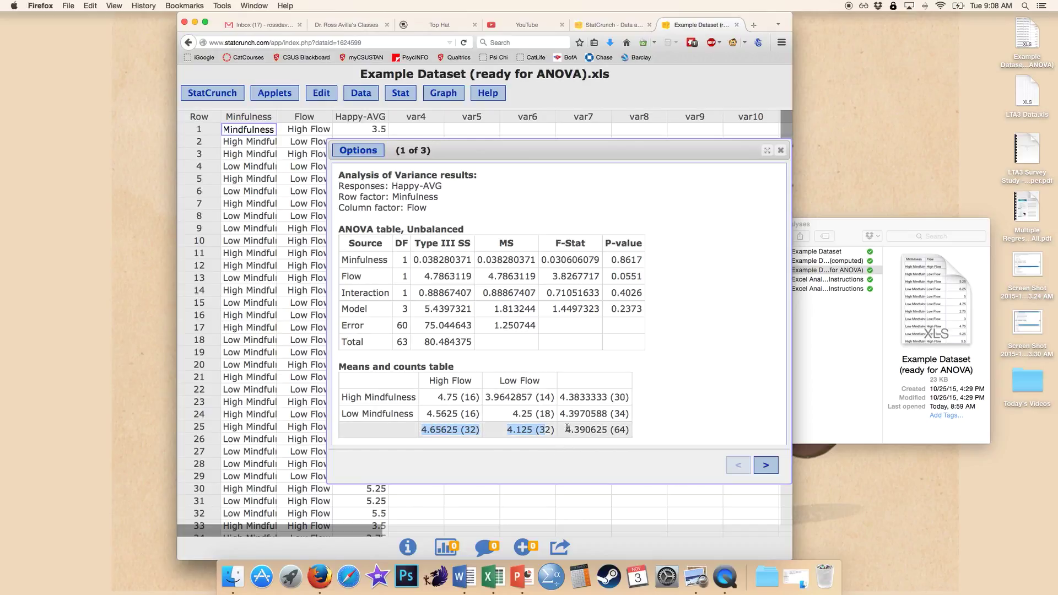
{"action": "left_click_drag", "start_coordinate": [565, 429], "coordinate": [608, 430]}
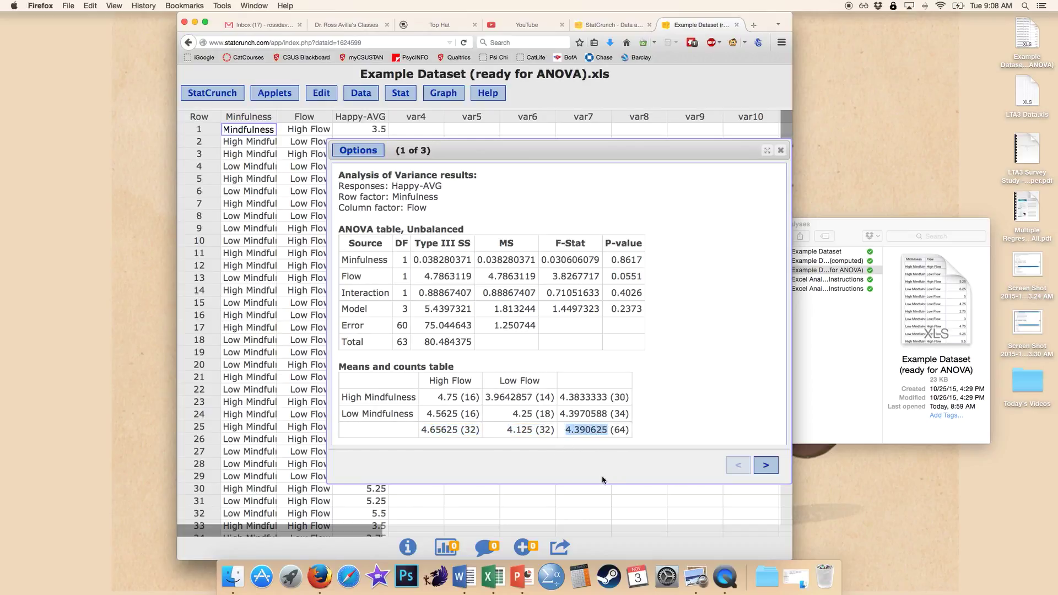
{"action": "double_click", "coordinate": [616, 430]}
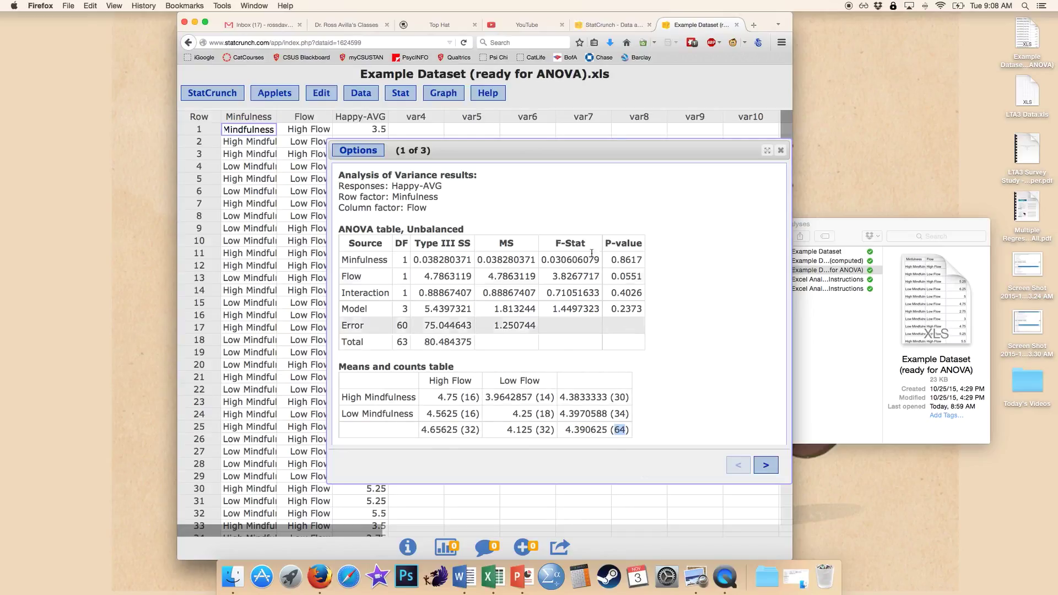
Move the browser window aside so the ANOVA results stay in view, and switch to Microsoft Word
{"action": "left_click_drag", "start_coordinate": [669, 17], "coordinate": [508, 17]}
{"action": "left_click", "coordinate": [465, 578]}
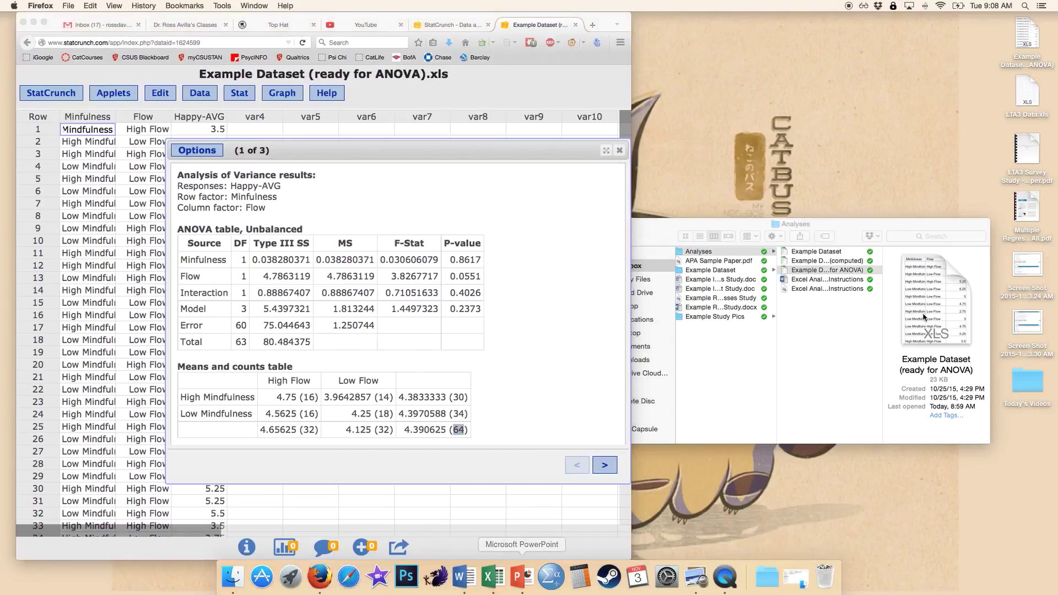
{"action": "double_click", "coordinate": [117, 295]}
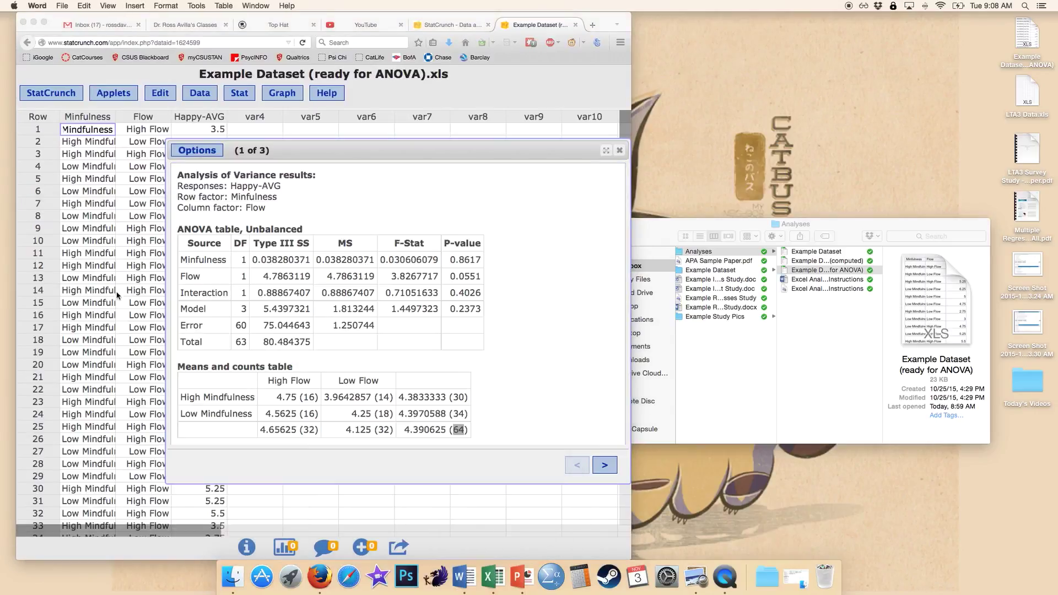
Place the blank Word document beside the ANOVA results and set its font size to 26
{"action": "left_click_drag", "start_coordinate": [303, 19], "coordinate": [814, 64]}
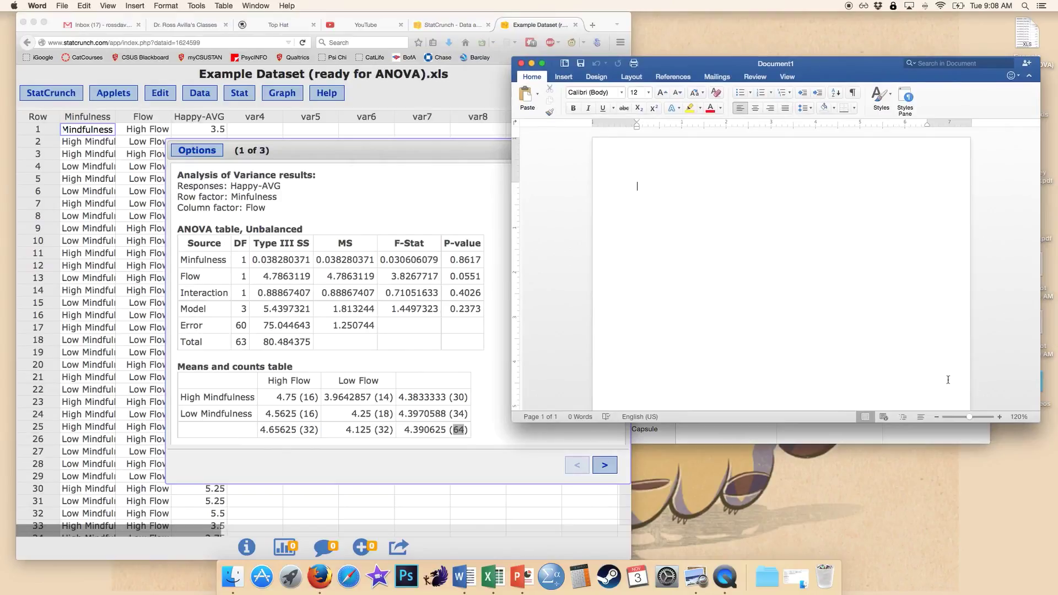
{"action": "left_click", "coordinate": [648, 92]}
{"action": "left_click", "coordinate": [653, 262]}
Write the opening sentence "A factorial ANOVA was run assessing the effects of mindfulness and flow on happiness."
{"action": "type", "text": "A factorial ANOVA was"}
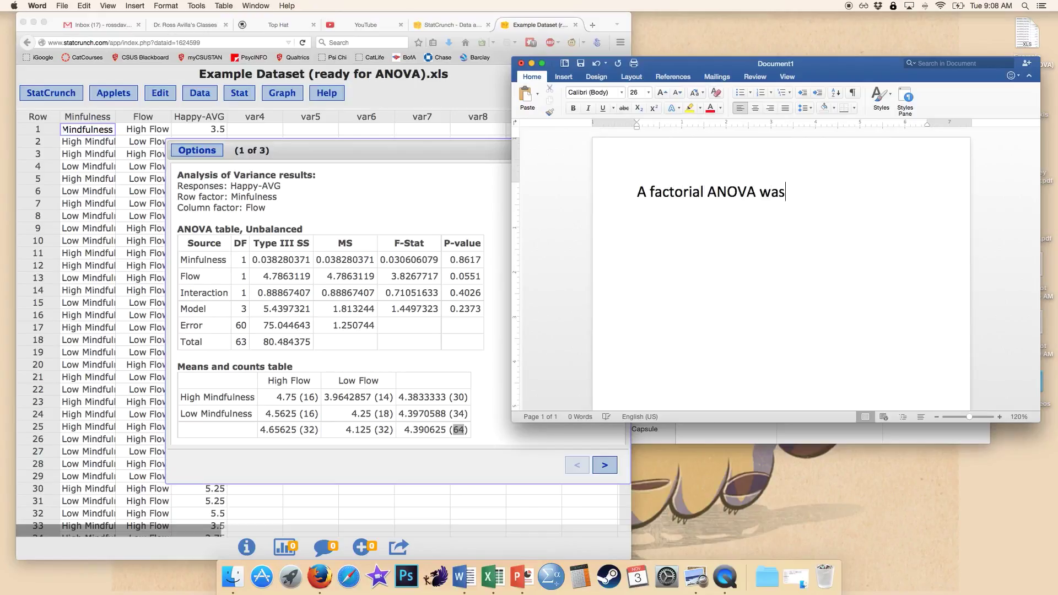
{"action": "type", "text": " run assessin"}
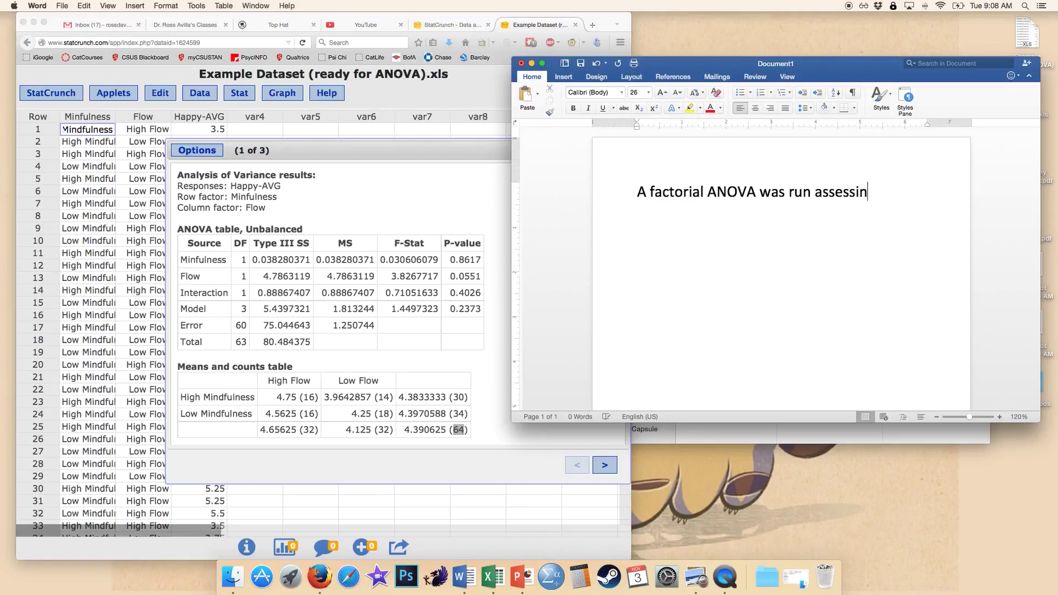
{"action": "type", "text": "g the effectsa"}
{"action": "key", "text": "BackSpace"}
{"action": "key", "text": "BackSpace"}
{"action": "type", "text": "of "}
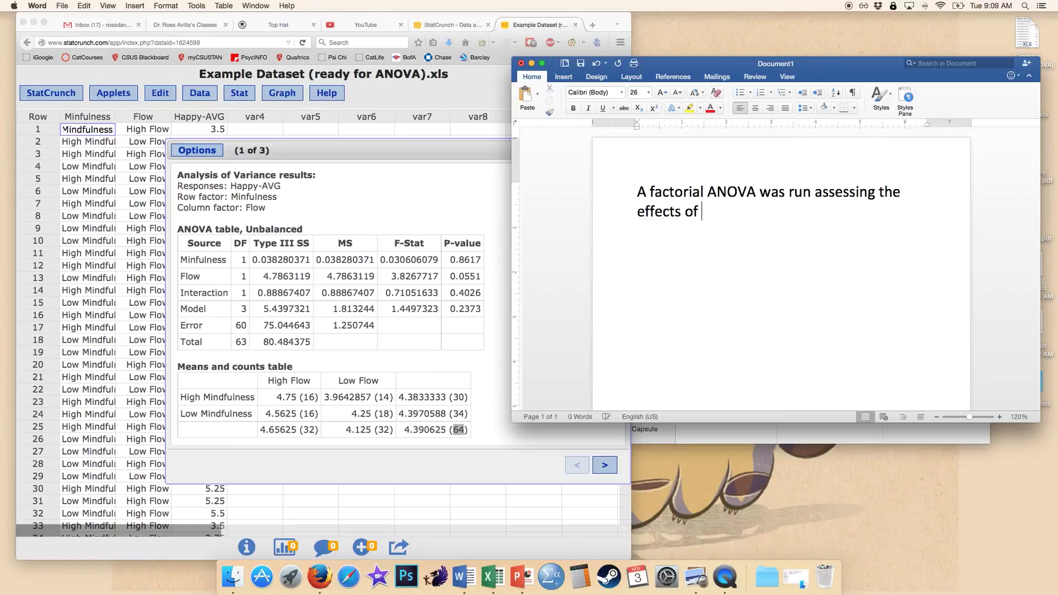
{"action": "type", "text": "mindfulness and flow o"}
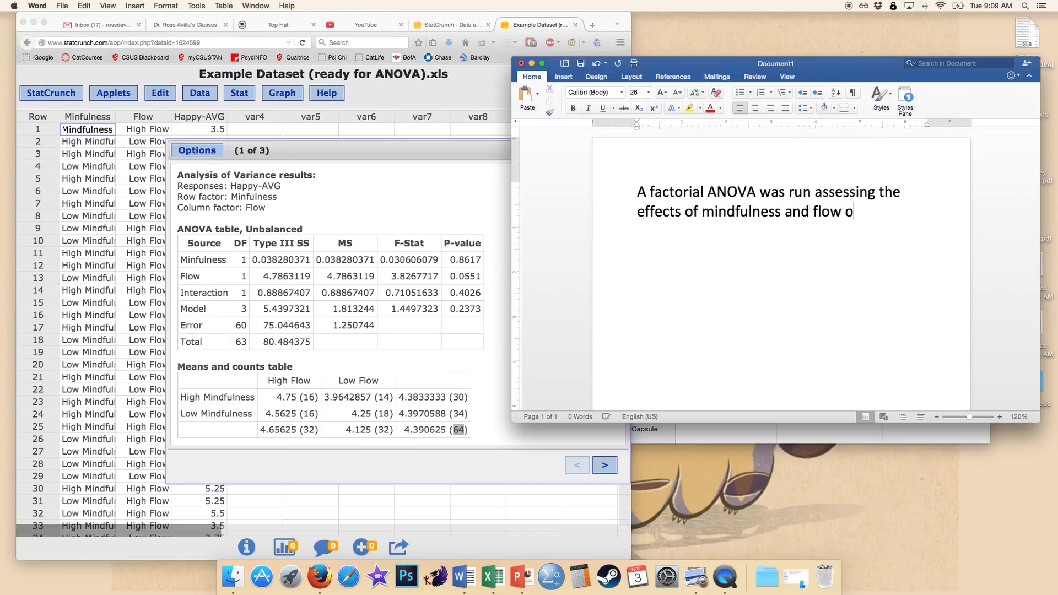
{"action": "type", "text": "n happiness. "}
Add the sentence "It was found that there was no main effect of mindfulness on happiness."
{"action": "type", "text": " It was found that ther"}
{"action": "type", "text": "e was no main eff"}
{"action": "type", "text": "ect of mindfulness"}
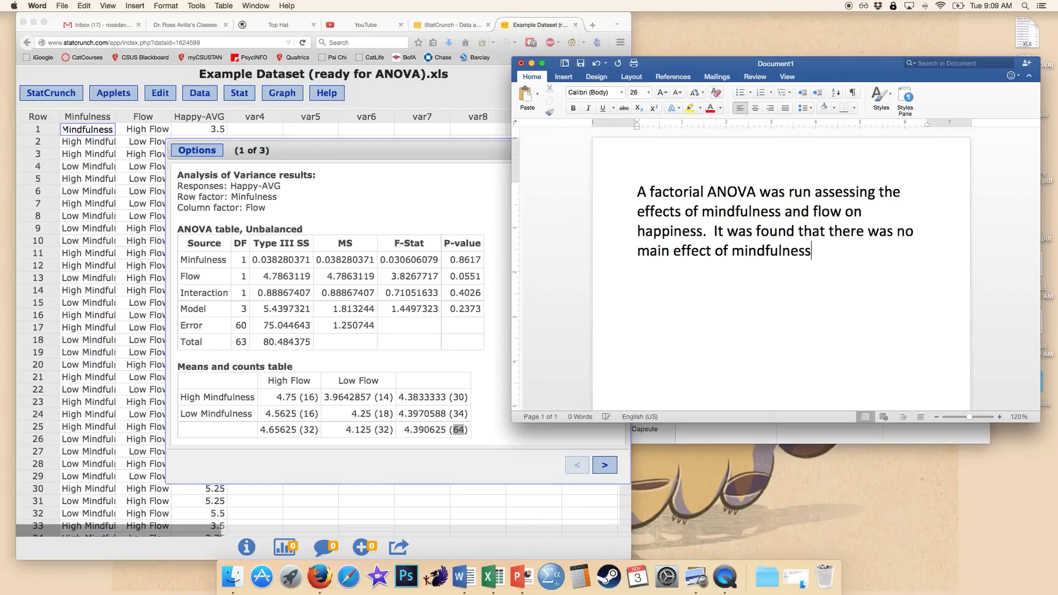
{"action": "type", "text": " on happiness."}
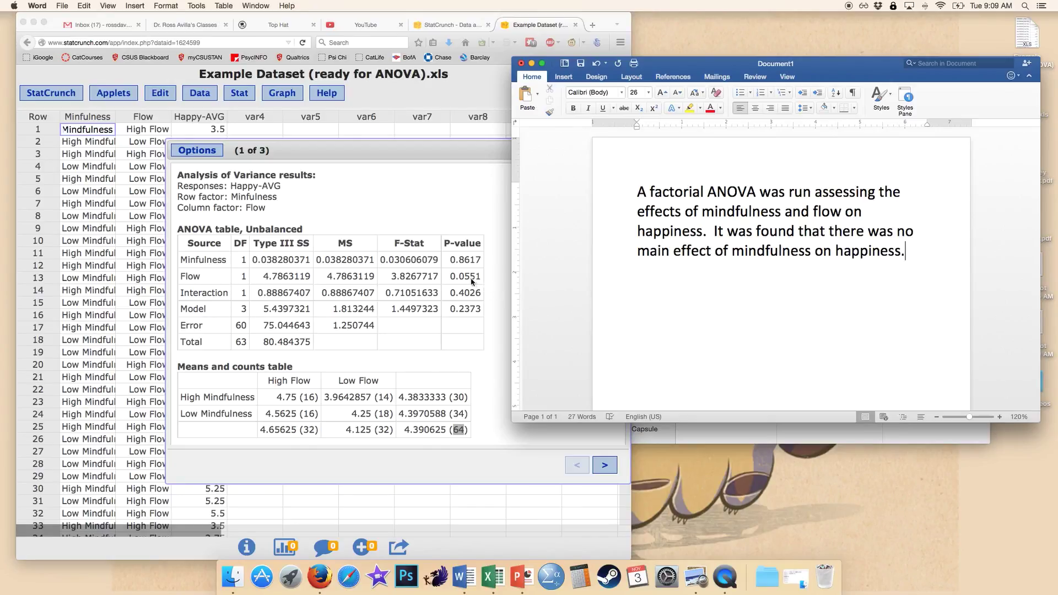
Add the sentence "However, it was found that those with high flow were happier than those with low flow."
{"action": "type", "text": "However, it wa"}
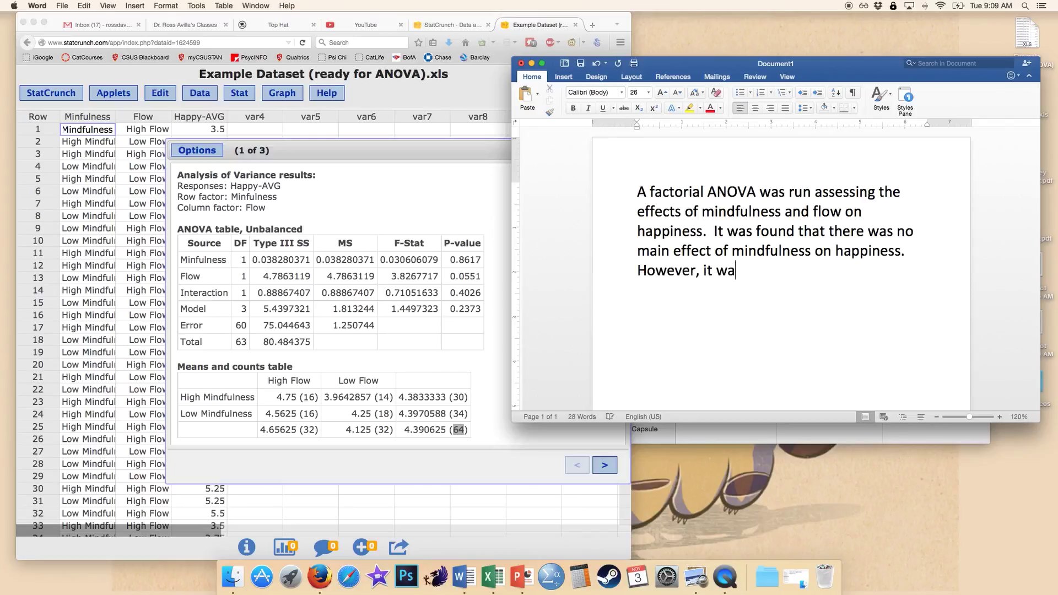
{"action": "type", "text": "s found that those wit"}
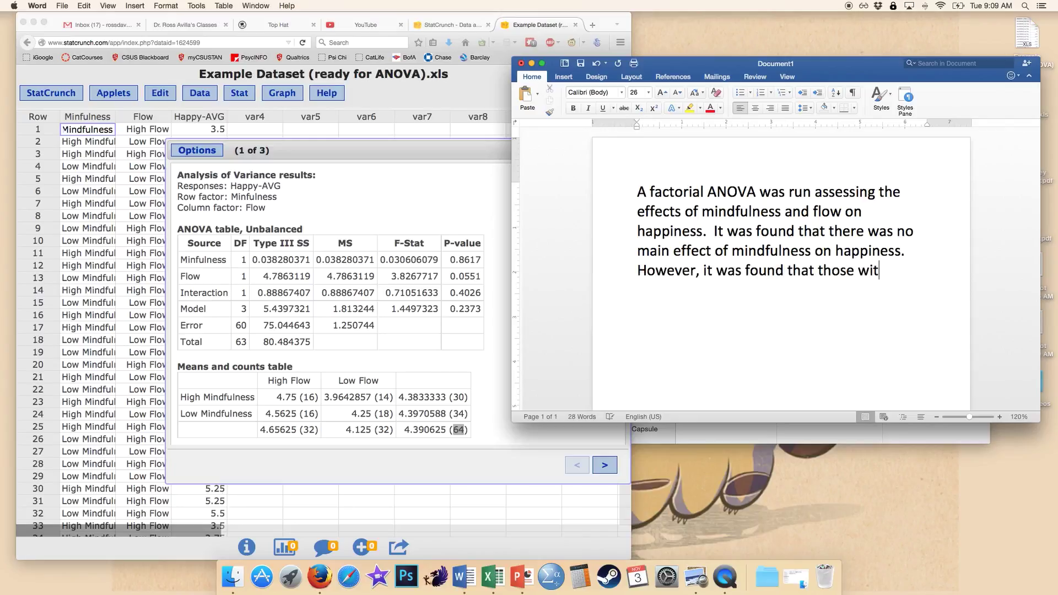
{"action": "type", "text": "h high flow were happin"}
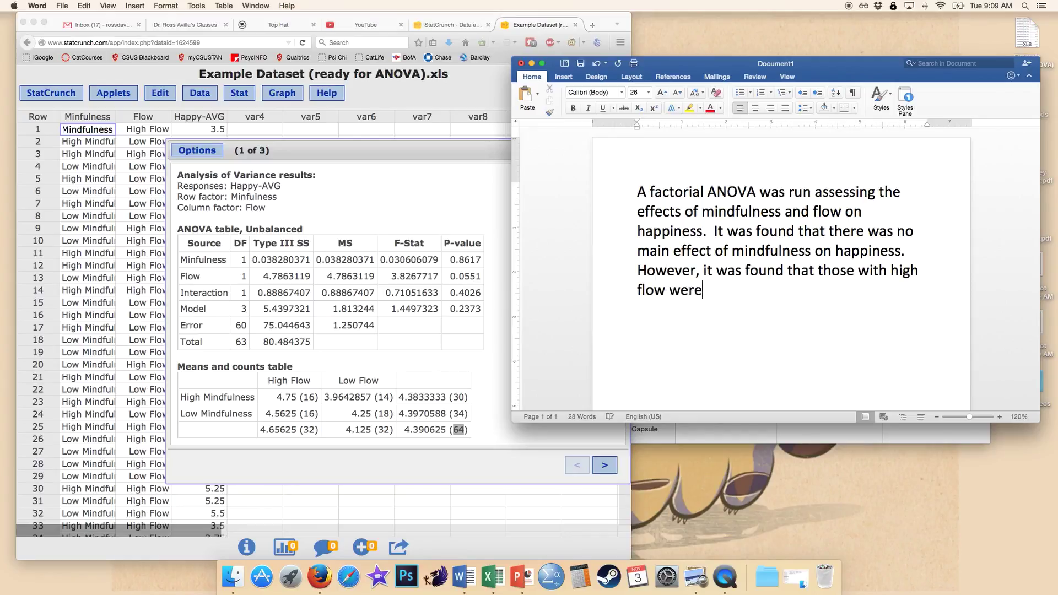
{"action": "key", "text": "BackSpace"}
{"action": "type", "text": "er than"}
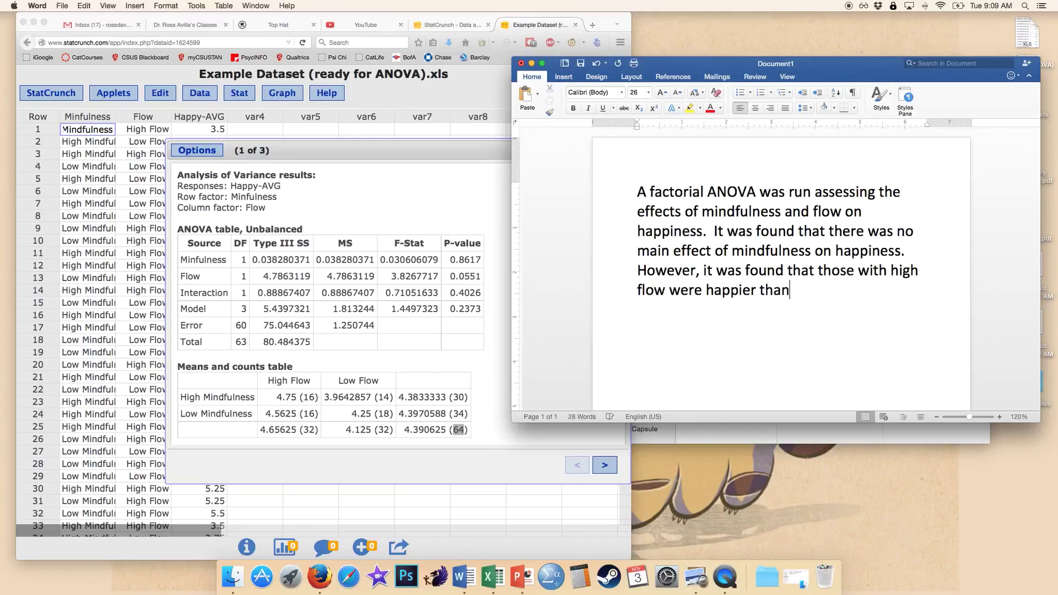
{"action": "type", "text": " those with low flow."}
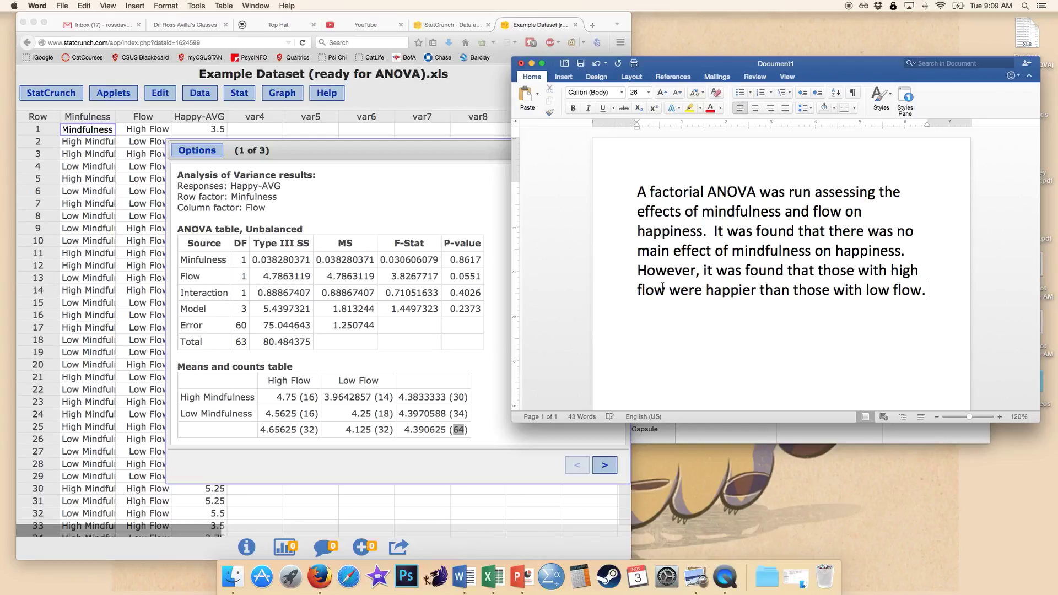
Insert the group means in the flow sentence: "(M = 4.66)" after "happier" and "(M = 4.13)" after "low flow"
{"action": "type", "text": "(M)"}
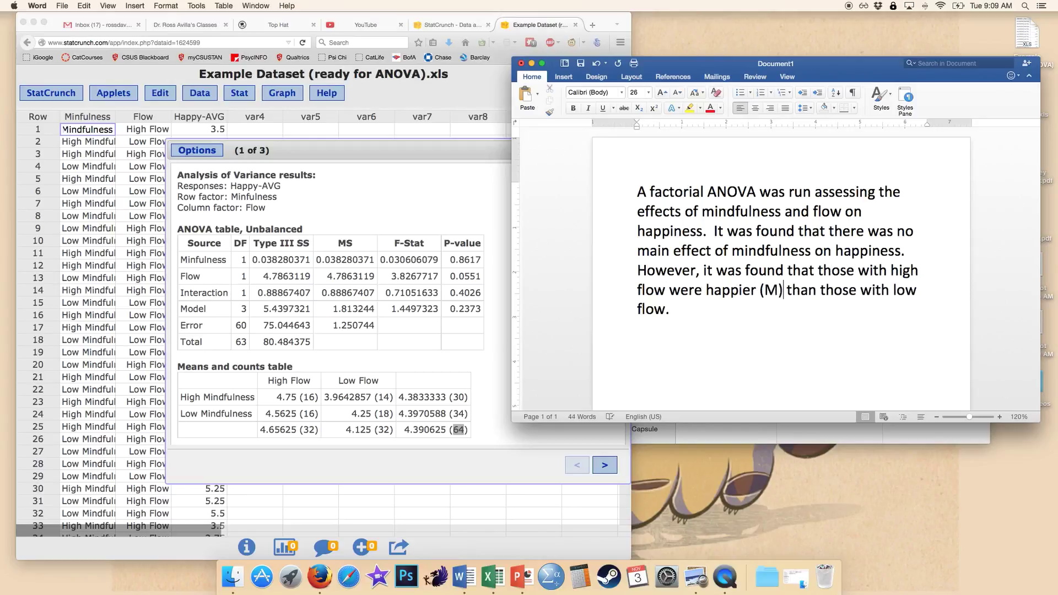
{"action": "left_click", "coordinate": [667, 310]}
{"action": "type", "text": "(M)"}
{"action": "type", "text": "= "}
{"action": "type", "text": "4.65"}
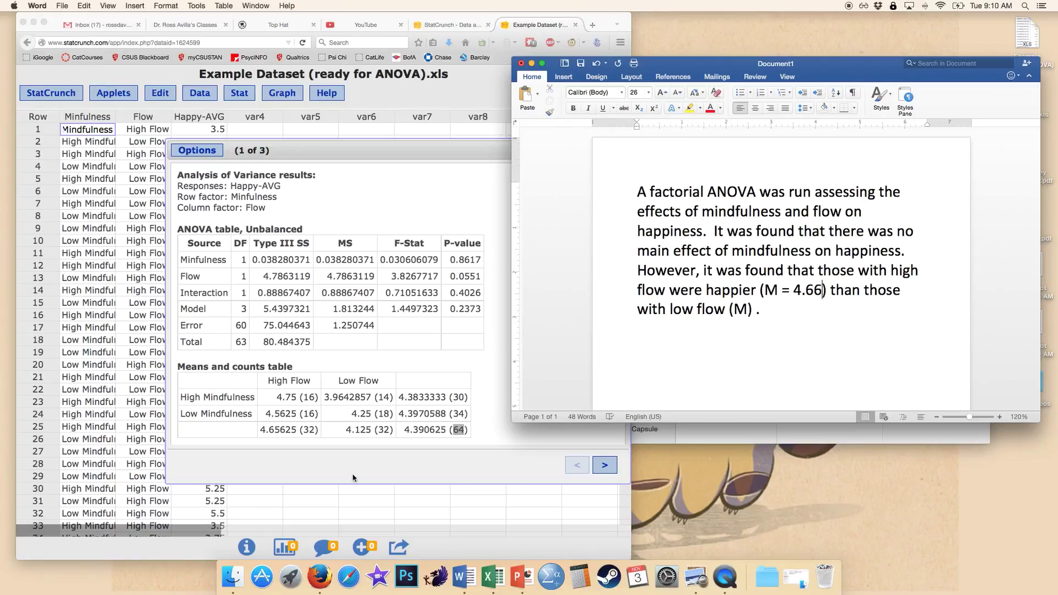
{"action": "left_click", "coordinate": [747, 308]}
{"action": "type", "text": "= 4.13"}
Append ", F (1, 60) =" to the flow sentence, taking the second degrees of freedom from the Error row of the ANOVA table
{"action": "key", "text": "Right"}
{"action": "key", "text": "Right"}
{"action": "type", "text": ","}
{"action": "type", "text": "F ()"}
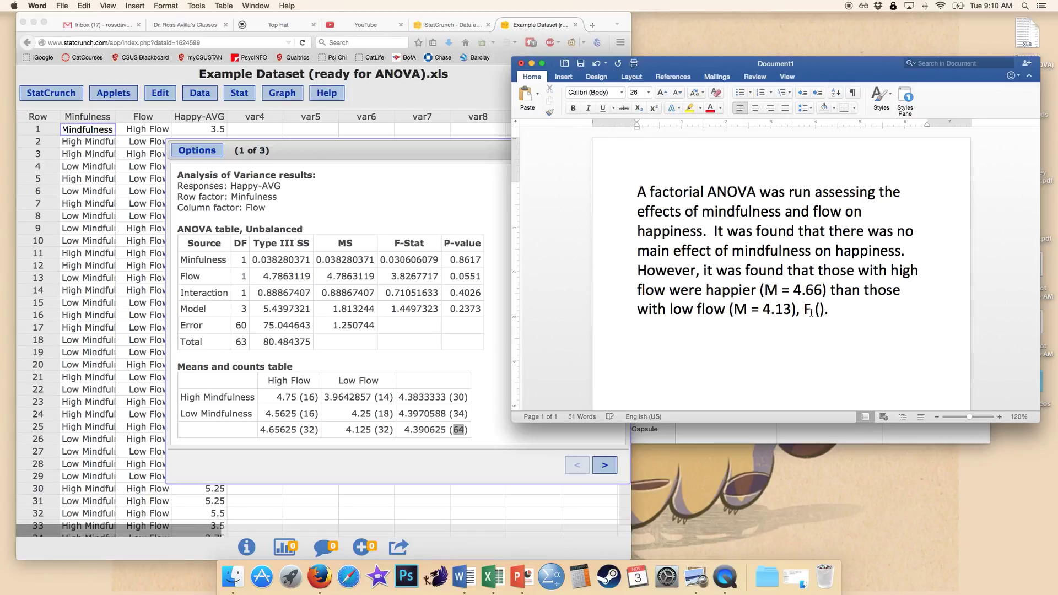
{"action": "key", "text": "Left"}
{"action": "type", "text": "1,"}
{"action": "left_click", "coordinate": [239, 329]}
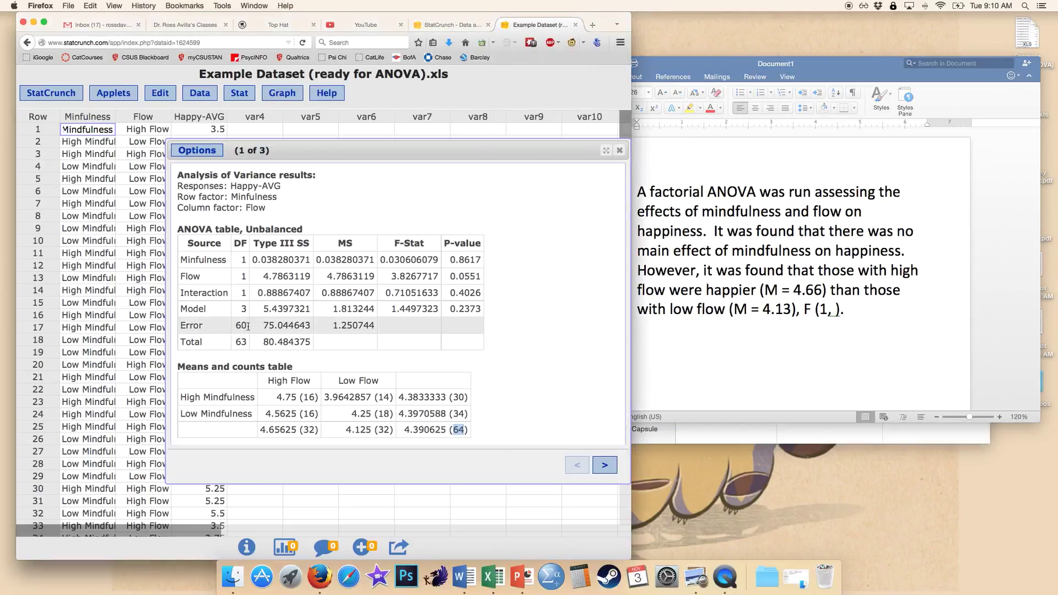
{"action": "double_click", "coordinate": [240, 326]}
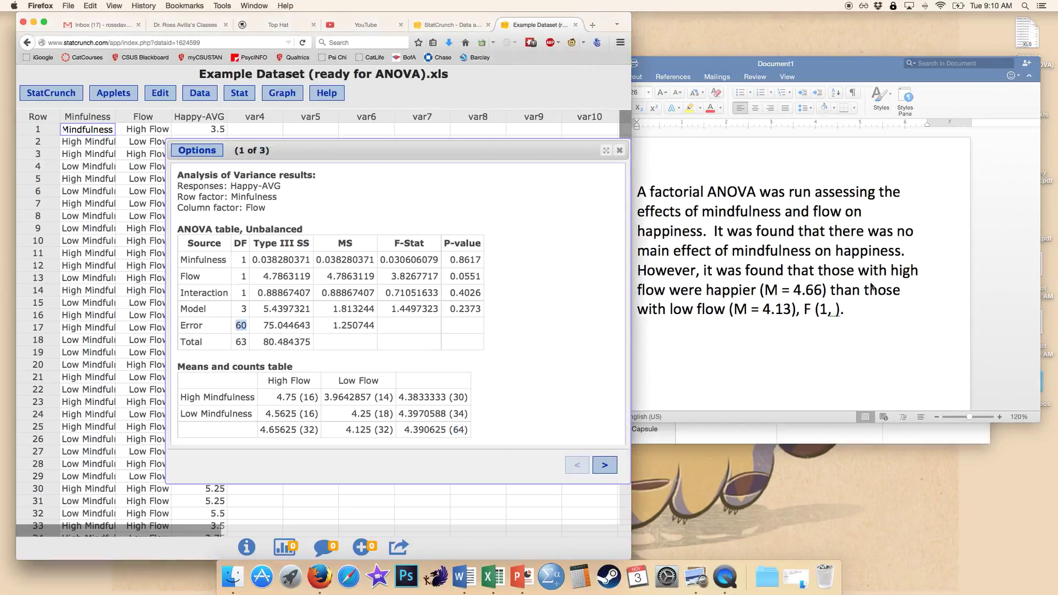
{"action": "left_click", "coordinate": [882, 312]}
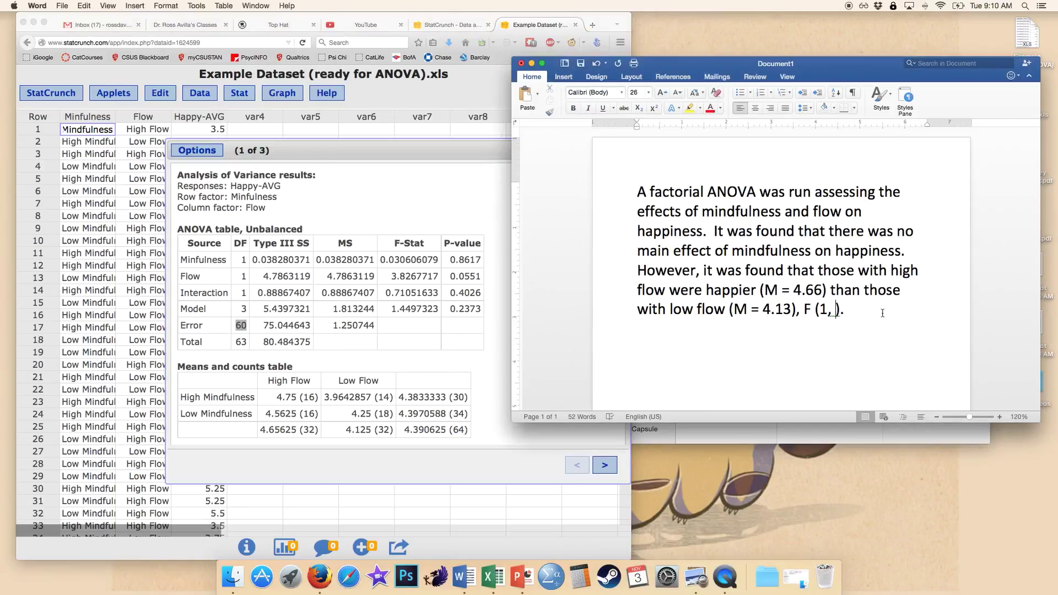
{"action": "type", "text": "60) ="}
Complete the flow statistic with "3.83, p = .05.", taking the F value from the Flow row of the ANOVA table
{"action": "left_click", "coordinate": [390, 276]}
{"action": "left_click_drag", "start_coordinate": [391, 276], "coordinate": [411, 276]}
{"action": "left_click", "coordinate": [909, 309]}
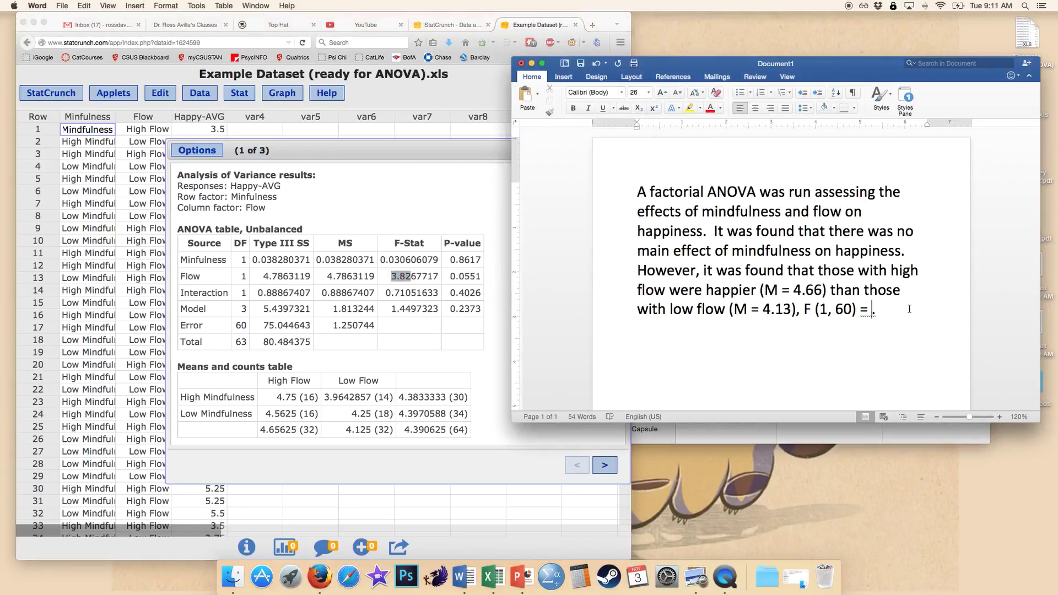
{"action": "type", "text": "3.83, p = .05."}
Italicize both M symbols, the F and the p in the flow sentence
{"action": "double_click", "coordinate": [771, 290]}
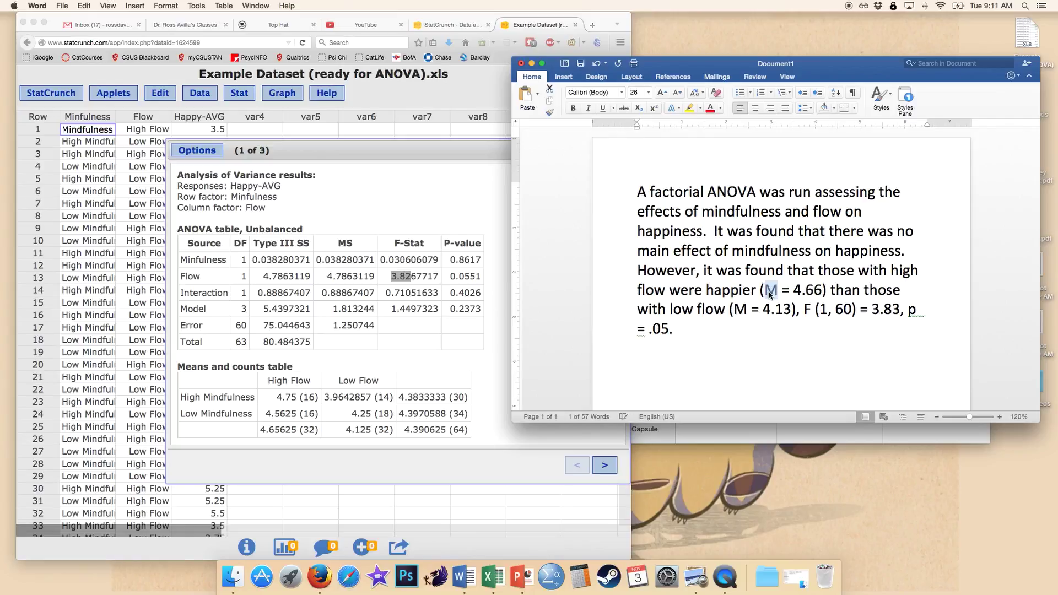
{"action": "key", "text": "super+i"}
{"action": "double_click", "coordinate": [741, 309]}
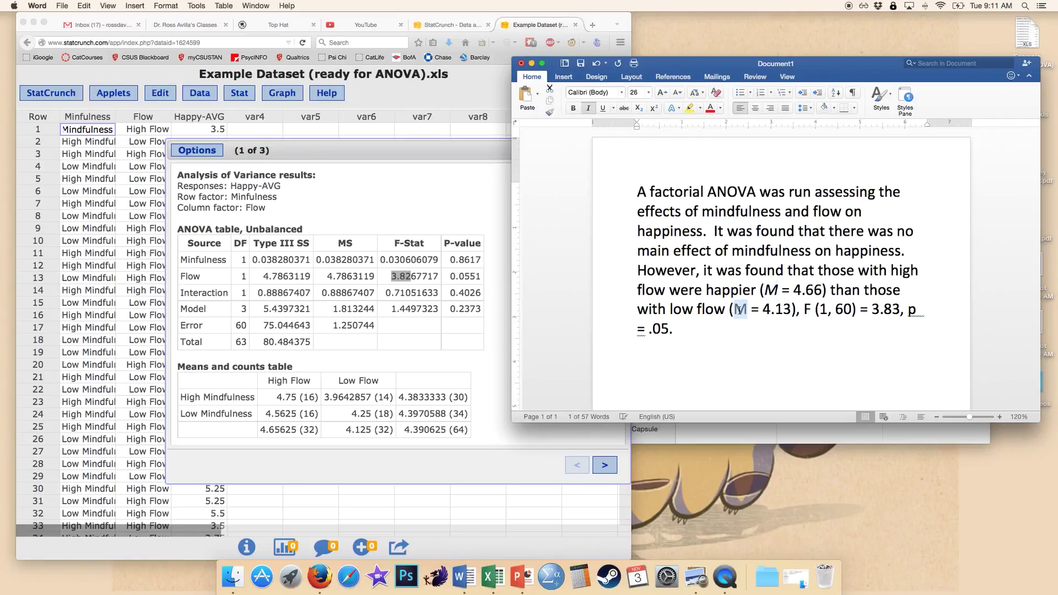
{"action": "key", "text": "super+i"}
{"action": "left_click", "coordinate": [804, 310]}
{"action": "double_click", "coordinate": [807, 311]}
{"action": "key", "text": "super+i"}
{"action": "double_click", "coordinate": [912, 310]}
{"action": "key", "text": "super+i"}
Start a new sentence after the flow result: "It was also found that there was a significant interaction between mindfulness"
{"action": "left_click", "coordinate": [720, 326]}
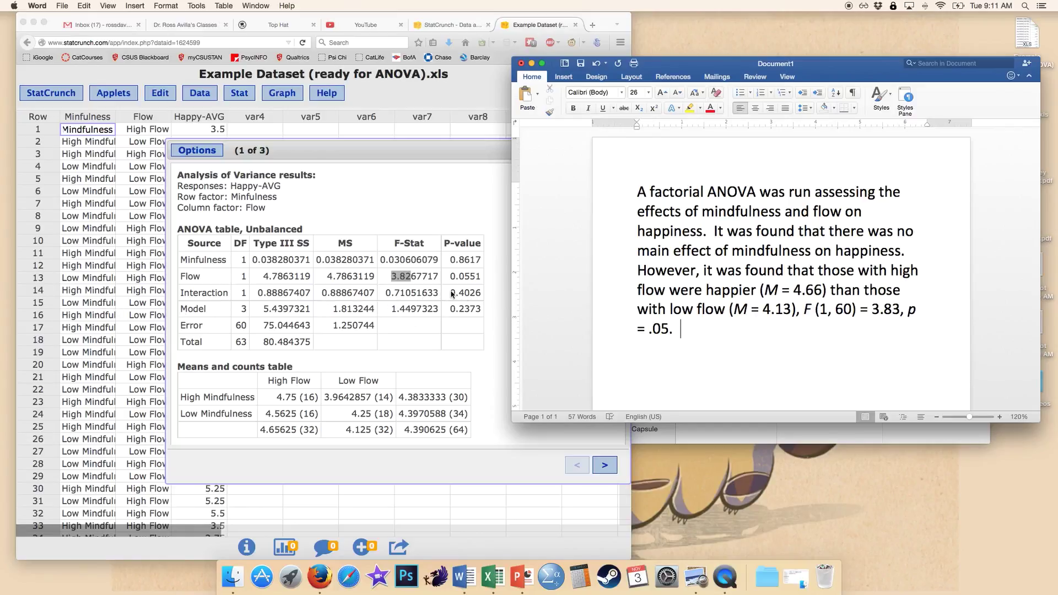
{"action": "type", "text": "It was also found that there was a signifc"}
{"action": "key", "text": "BackSpace"}
{"action": "type", "text": "icant"}
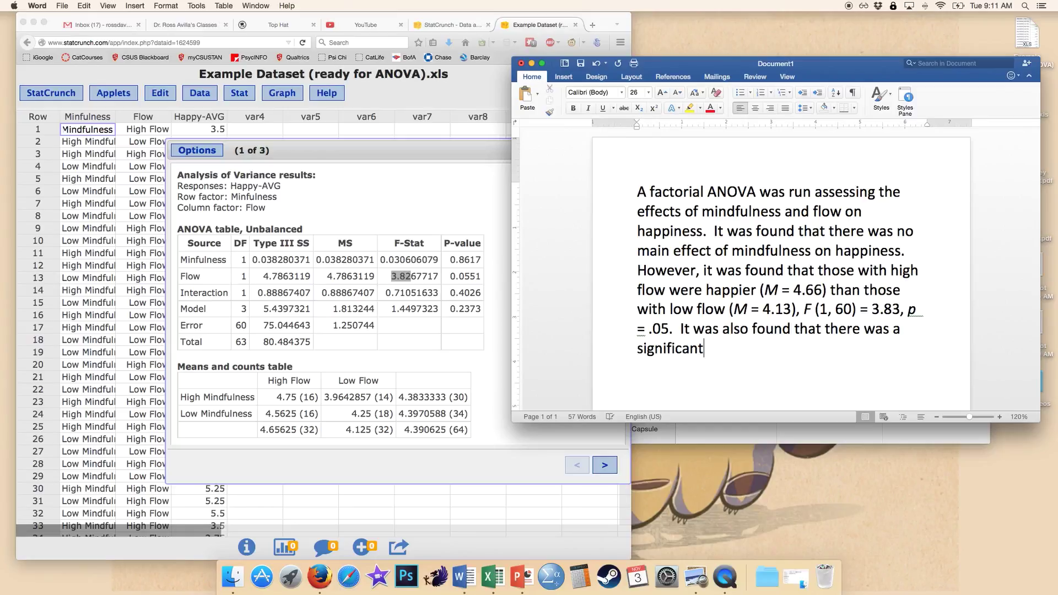
{"action": "type", "text": " interaction between mindfull"}
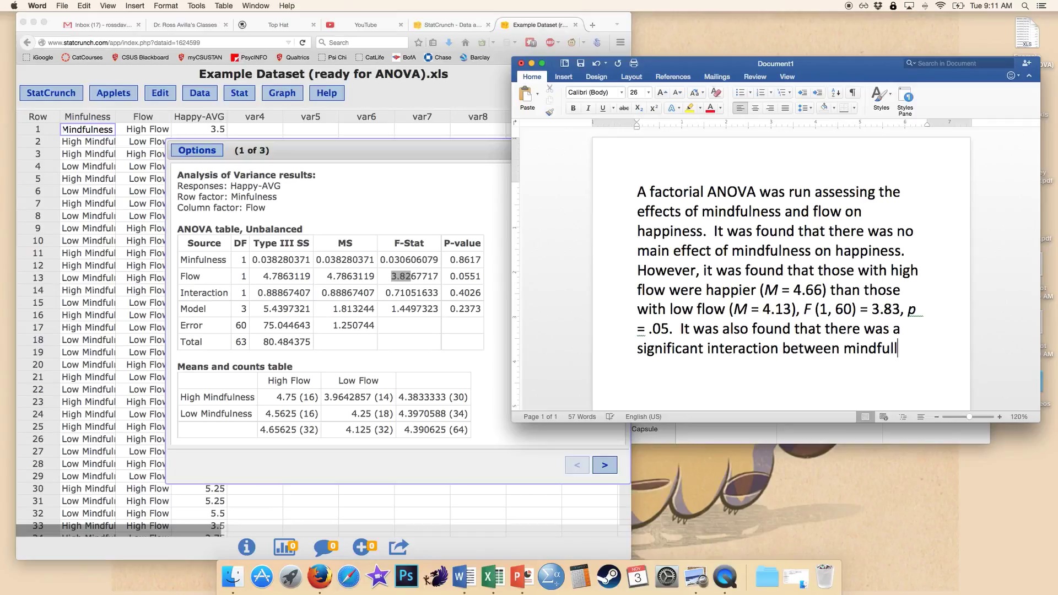
{"action": "key", "text": "BackSpace"}
{"action": "type", "text": "ness"}
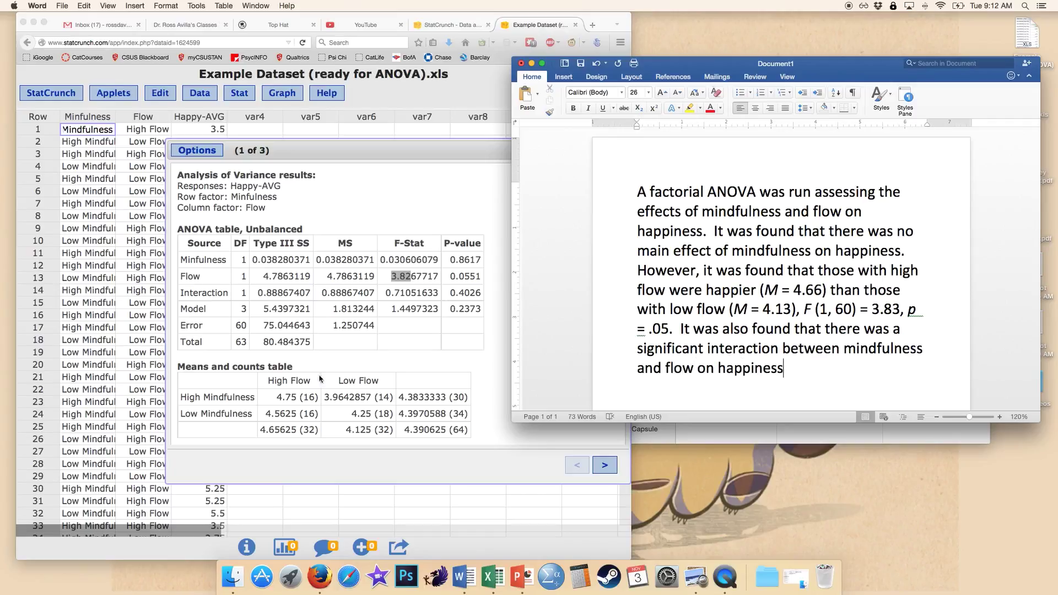
Finish the interaction sentence with "and flow on happiness, F (1, 60) = 0.71, p = .05."
{"action": "type", "text": " and flow on happiness, F (1, 60) = 0.71"}
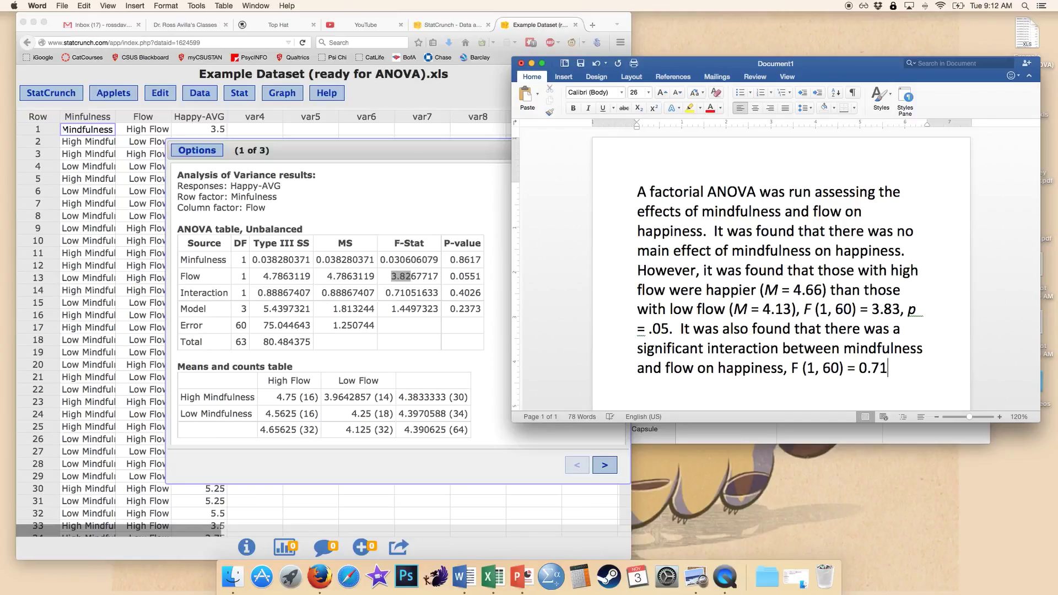
{"action": "type", "text": ", p ="}
{"action": "key", "text": "BackSpace"}
{"action": "type", "text": "= .05."}
Italicize the F and the p in the interaction sentence
{"action": "left_click_drag", "start_coordinate": [792, 368], "coordinate": [797, 368]}
{"action": "key", "text": "super+i"}
{"action": "left_click_drag", "start_coordinate": [894, 368], "coordinate": [903, 369]}
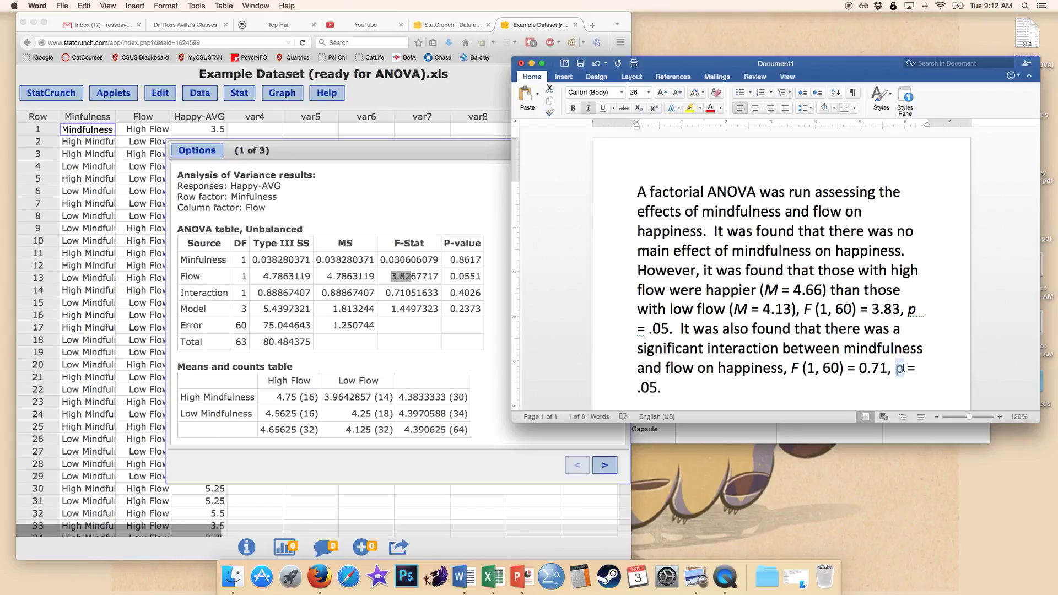
{"action": "key", "text": "super+i"}
{"action": "left_click", "coordinate": [711, 385]}
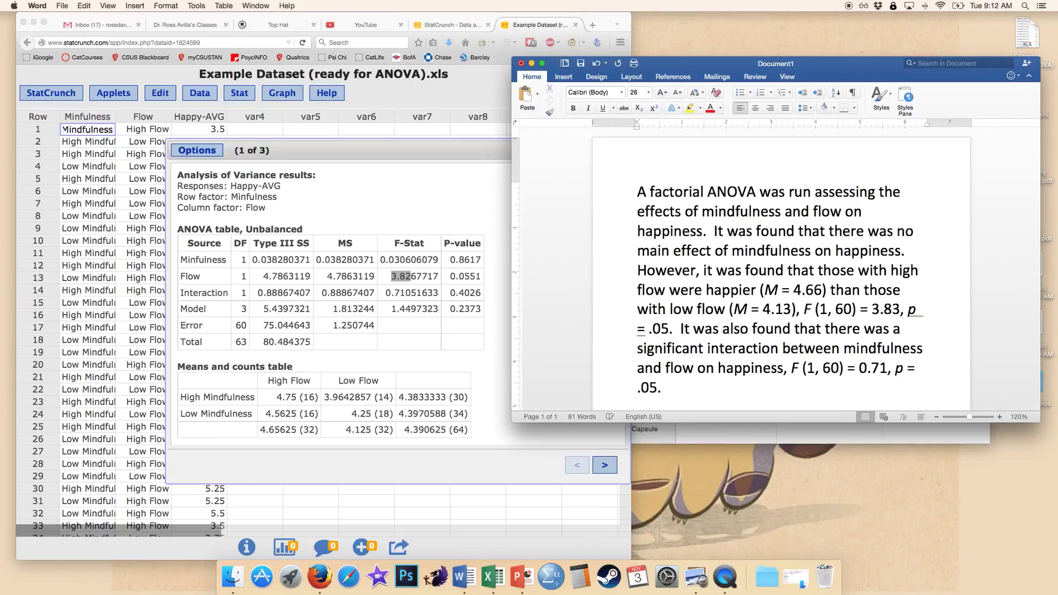
Show the Minfulness interaction plot in the StatCrunch results, move it clear of the document, and return to Word
{"action": "scroll", "coordinate": [715, 345], "scroll_direction": "down", "scroll_amount": 5}
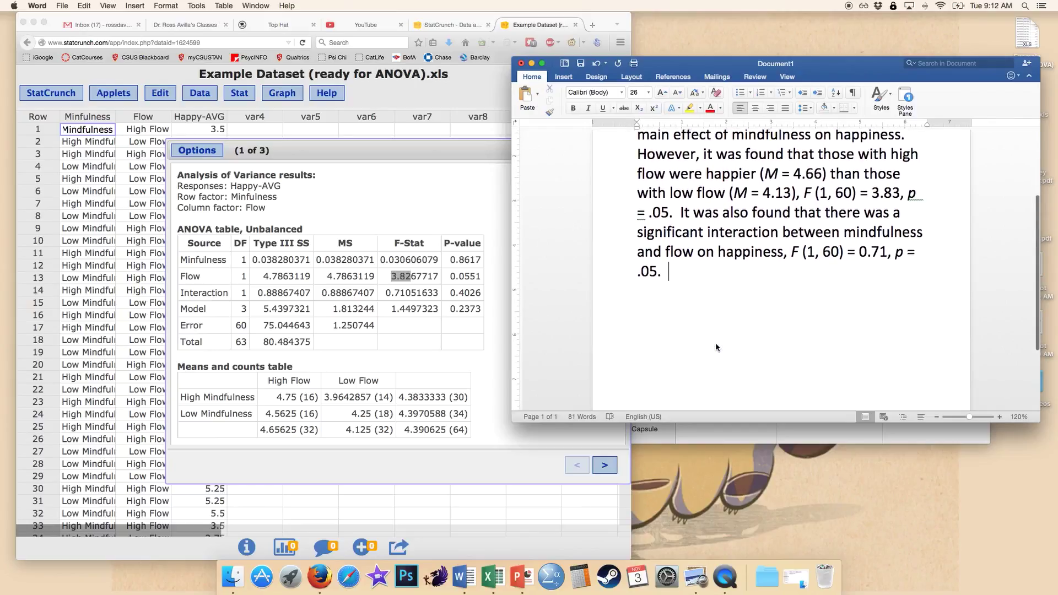
{"action": "left_click", "coordinate": [525, 476]}
{"action": "left_click", "coordinate": [604, 465]}
{"action": "left_click_drag", "start_coordinate": [562, 148], "coordinate": [456, 145]}
{"action": "left_click", "coordinate": [838, 290]}
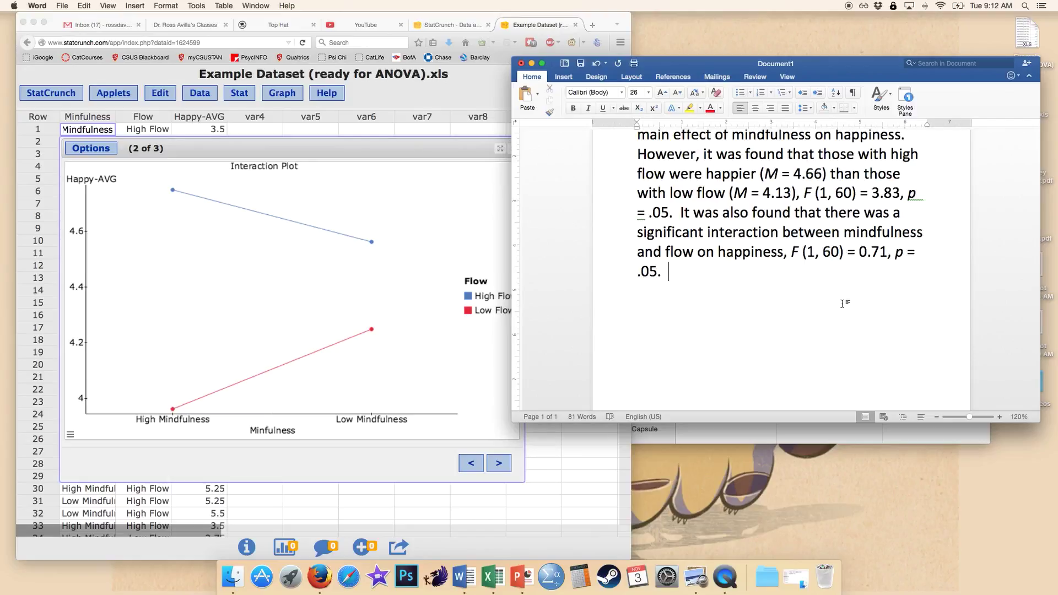
Extend the interaction sentence with ", in which people of high mindfulness showed much higher happiness if they were also high in flow, but much lower"
{"action": "key", "text": "BackSpace"}
{"action": "type", "text": ", in which people of "}
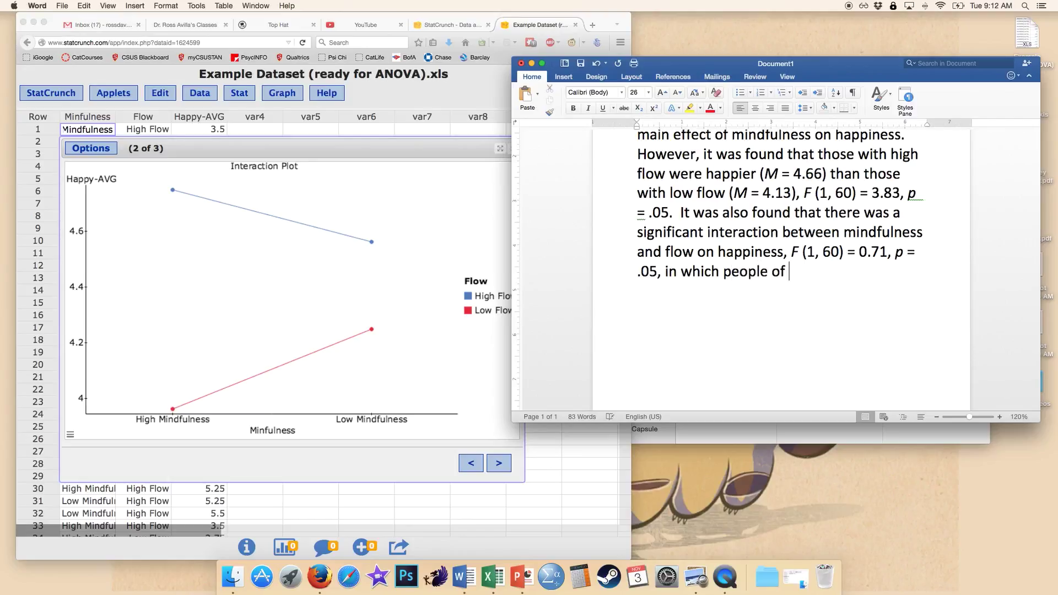
{"action": "type", "text": "high mindfulness"}
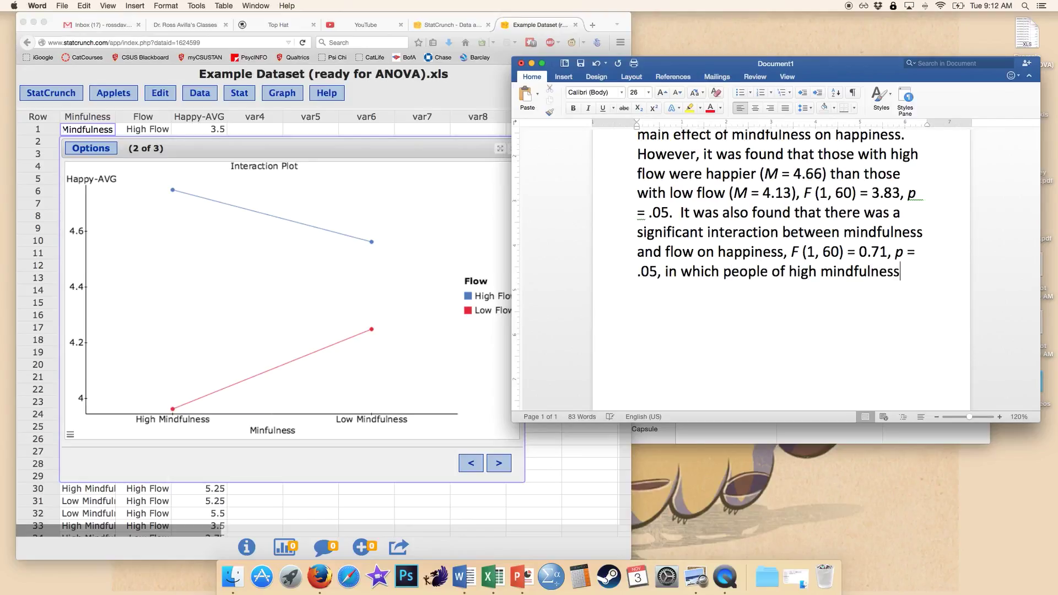
{"action": "type", "text": " showed mu"}
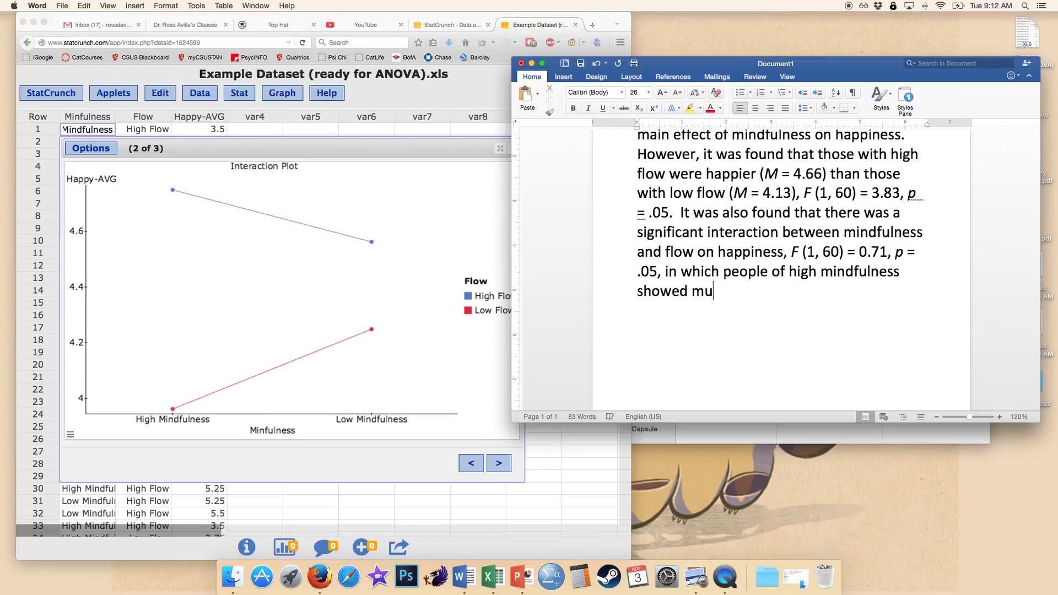
{"action": "type", "text": "ch higher happine"}
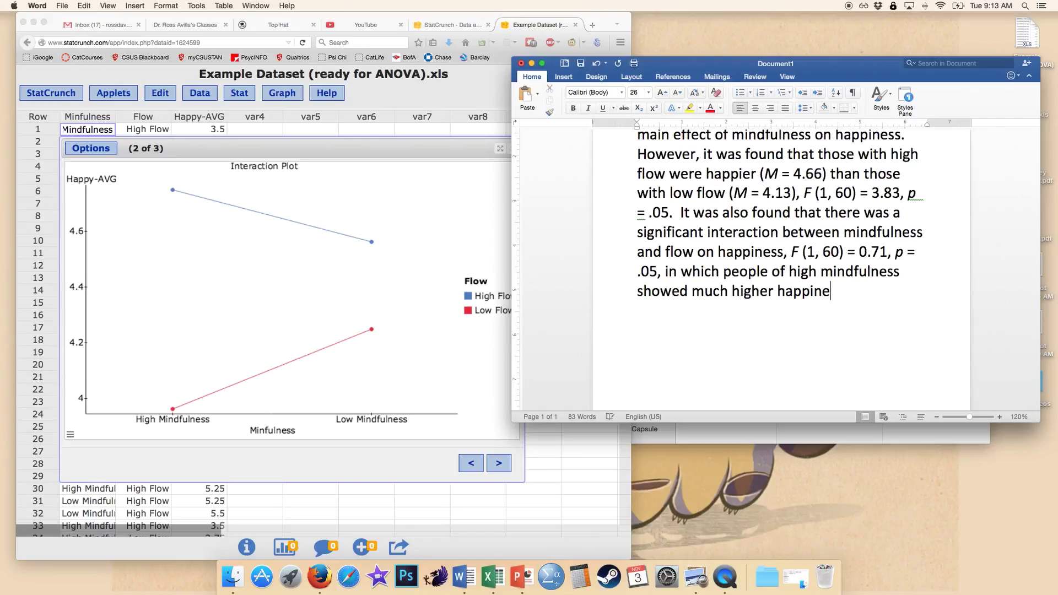
{"action": "type", "text": "ss if they were also high in "}
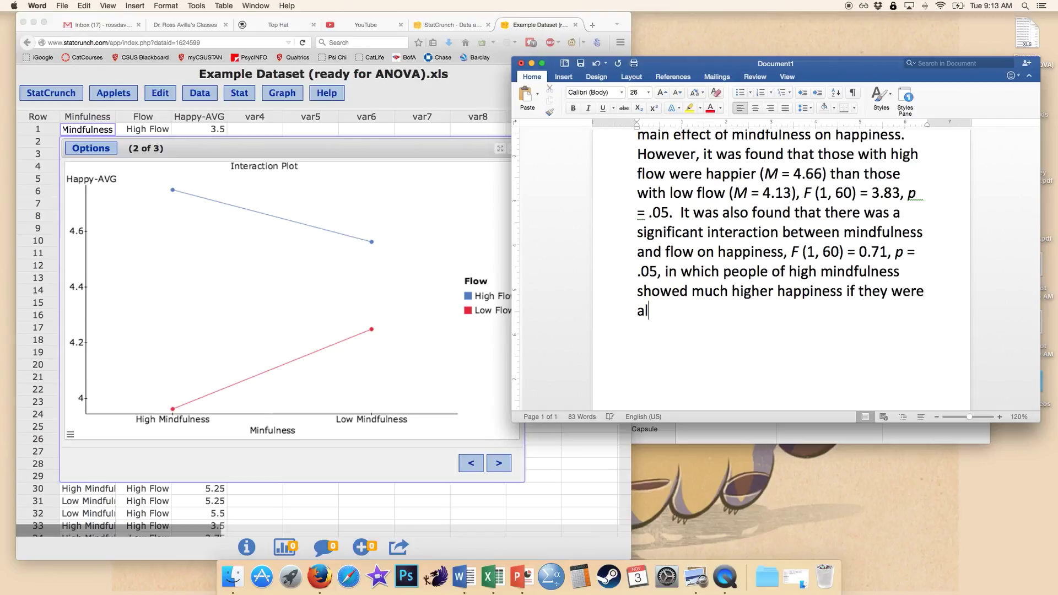
{"action": "type", "text": "flow, but much lower  hap"}
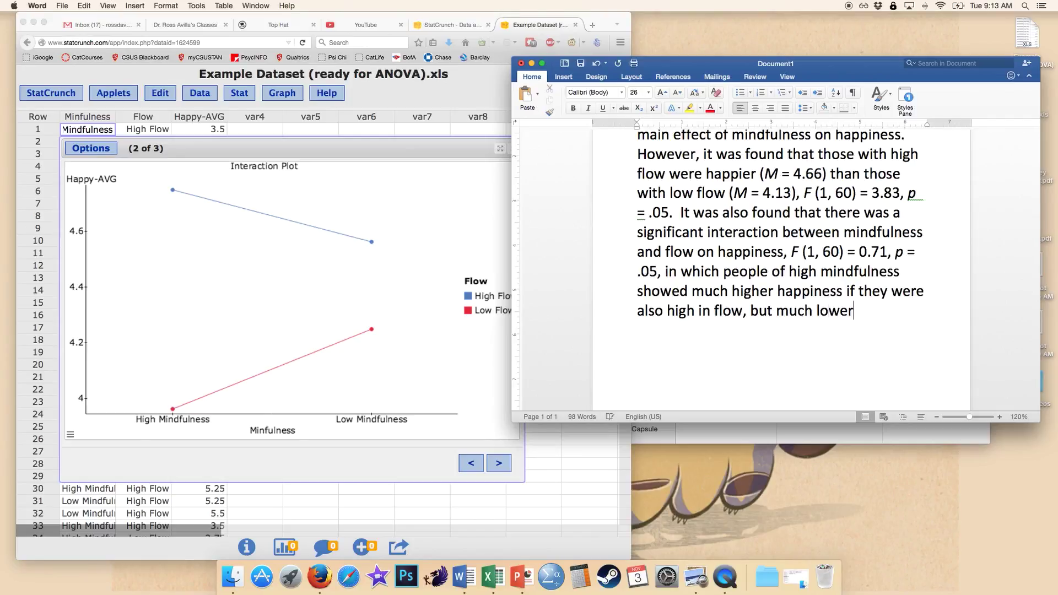